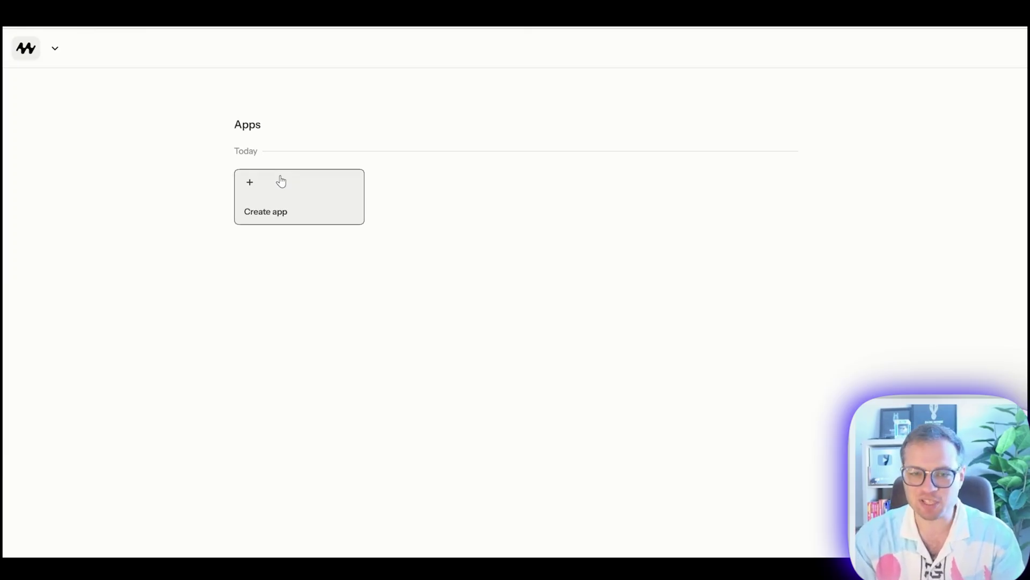
Open Upgrade to Pro from the account menu and review the Starter plan's price and features
click(56, 49)
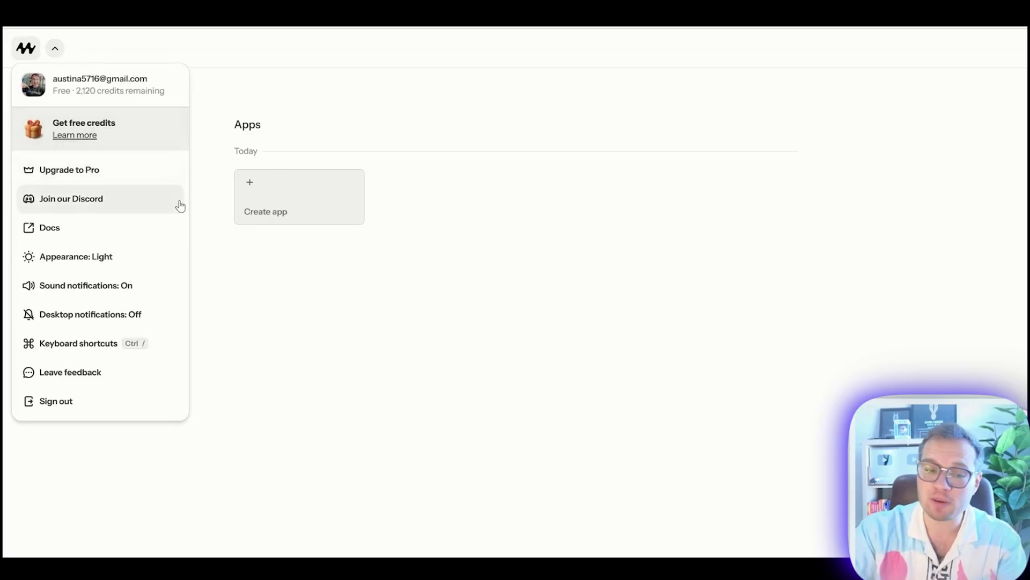
click(103, 180)
click(413, 208)
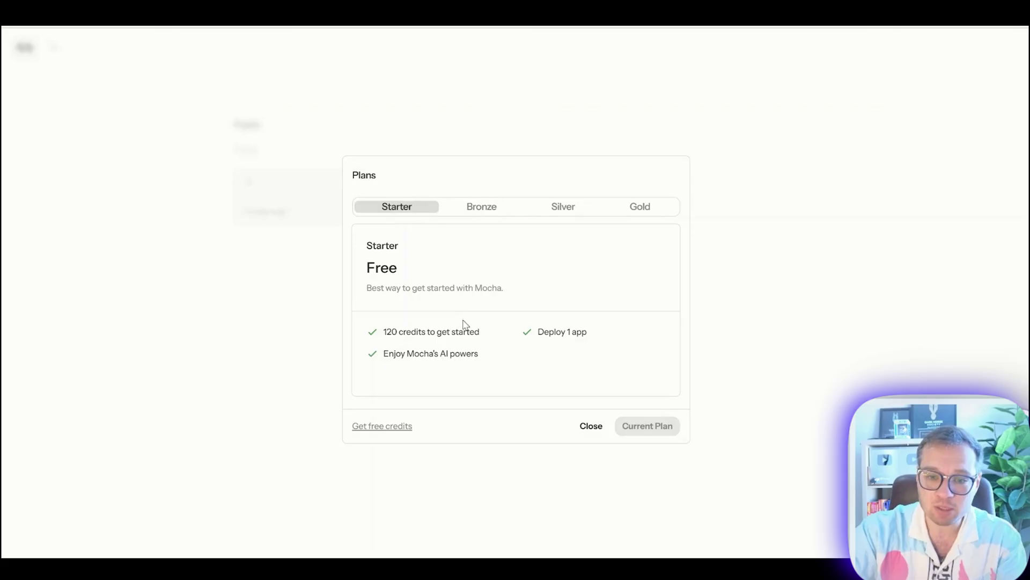
drag(370, 234, 636, 359)
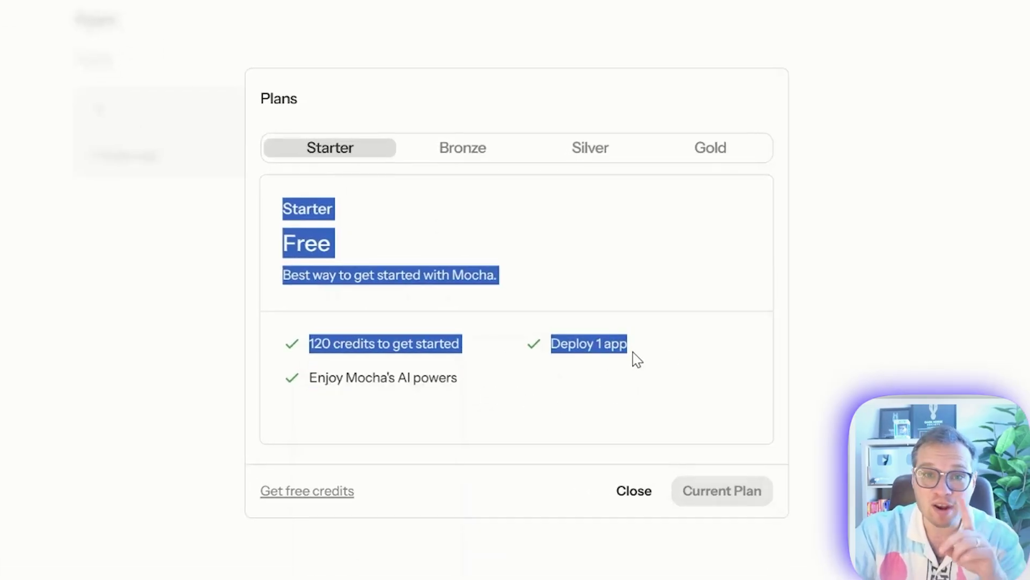
click(558, 307)
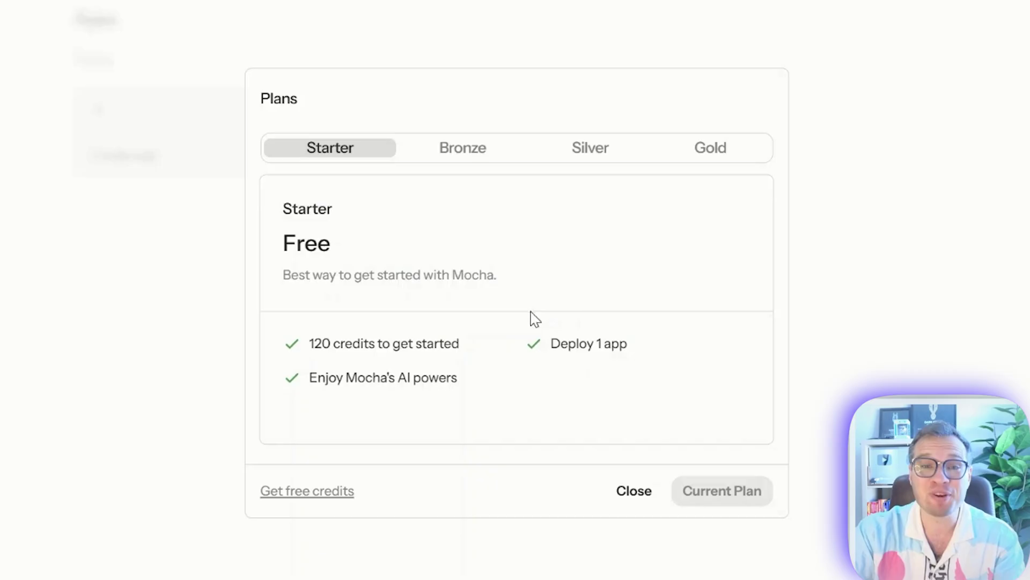
Compare Bronze ($20/month), Silver and Gold ($200/month), then switch to annual billing (Bronze $19/month)
click(475, 153)
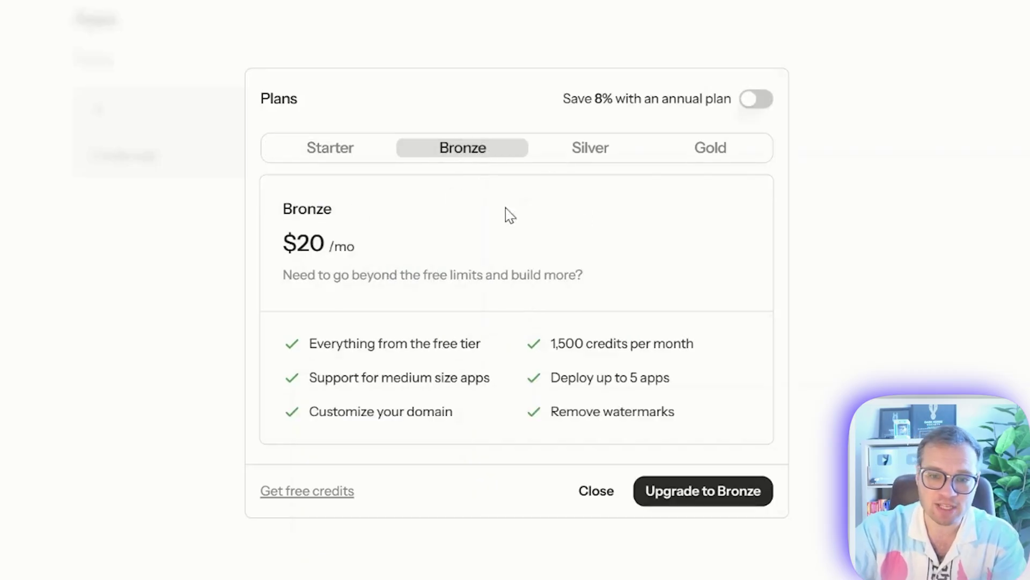
click(602, 155)
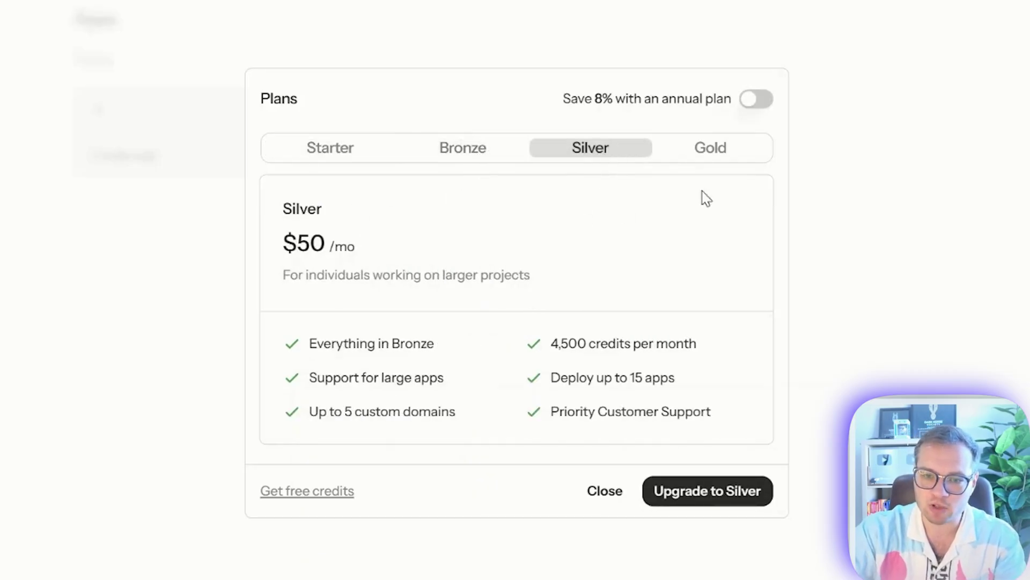
click(708, 156)
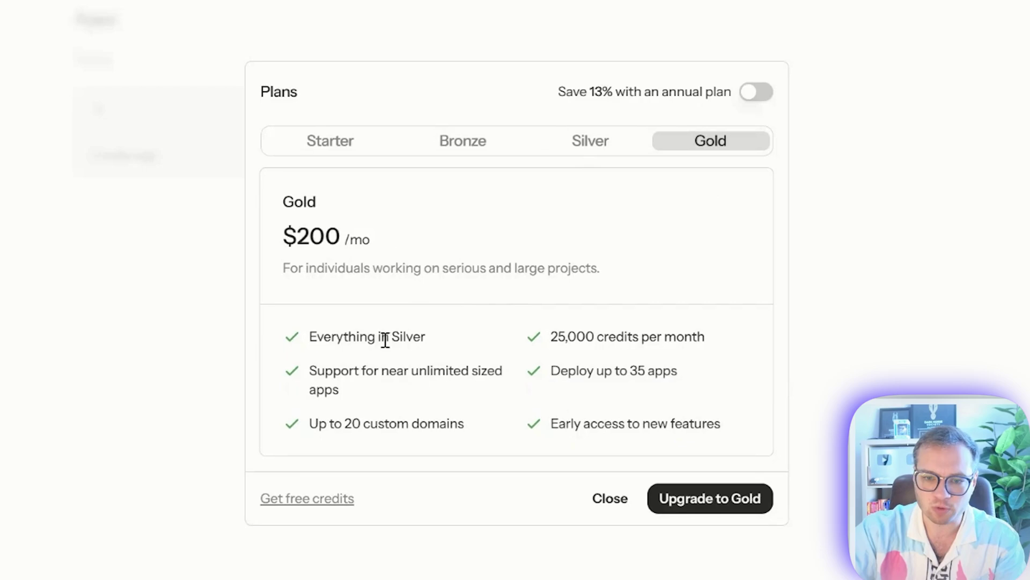
triple_click(566, 366)
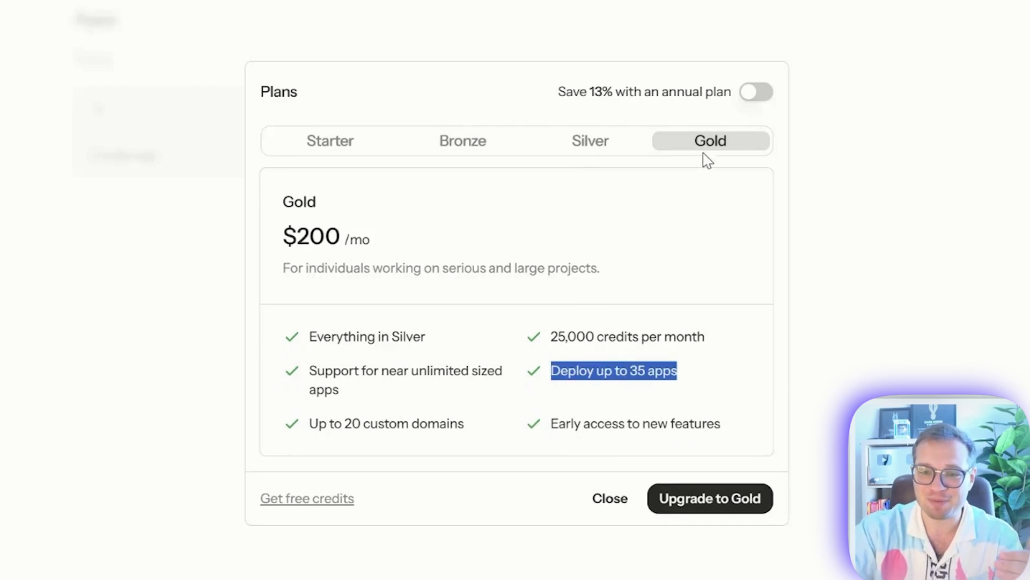
click(756, 92)
click(602, 151)
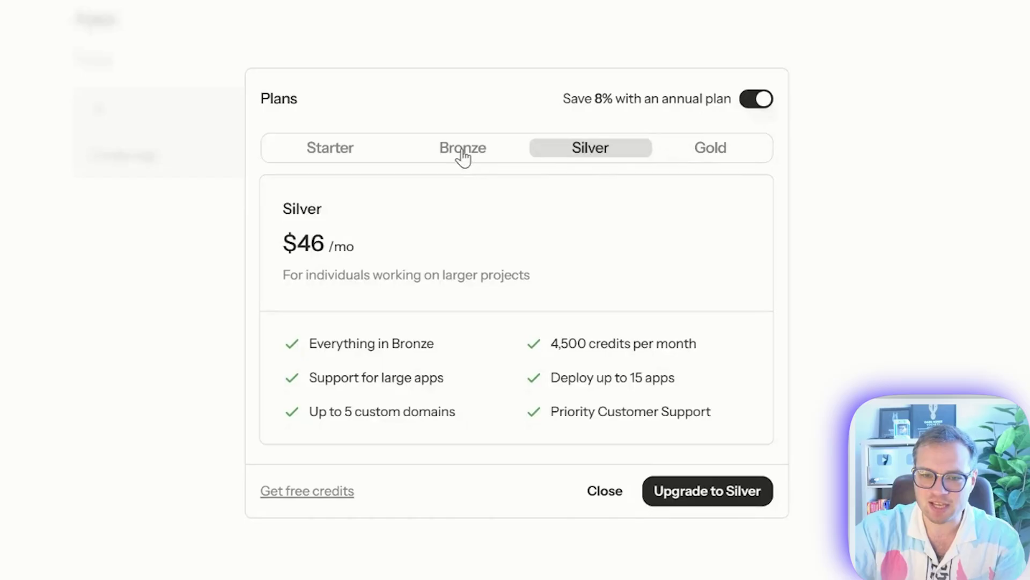
click(472, 156)
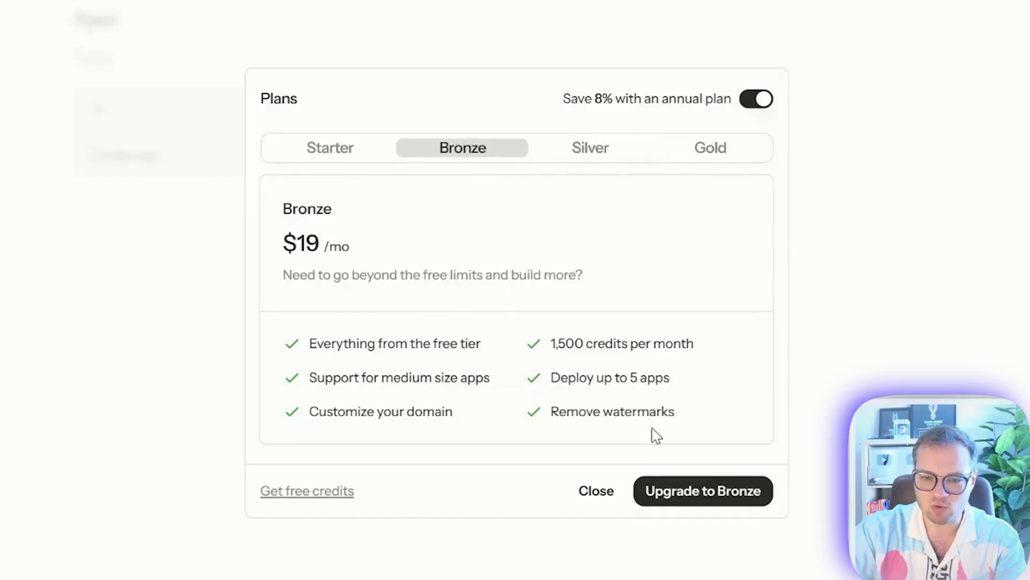
Review the Get free credits referral offer and its link, then close it
click(317, 491)
drag(542, 419, 503, 430)
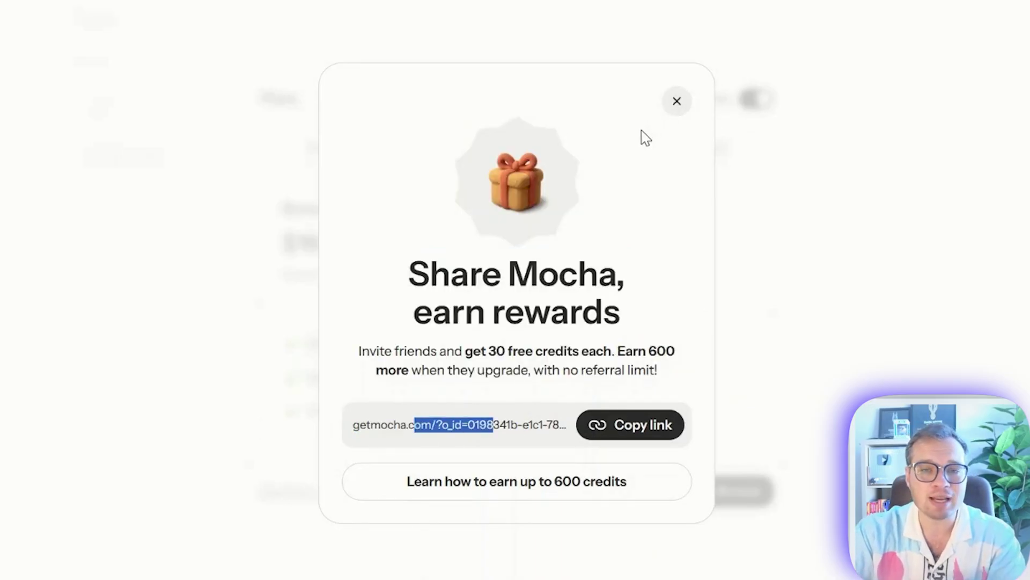
click(673, 123)
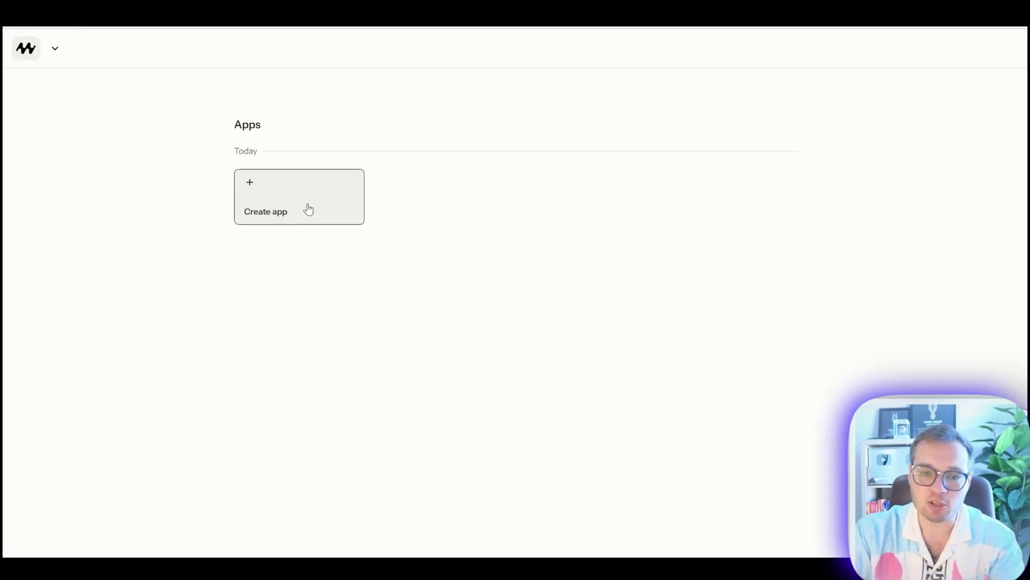
Create a new app from the 'Make a Spotify Clone' suggestion with mock data and send it
click(285, 205)
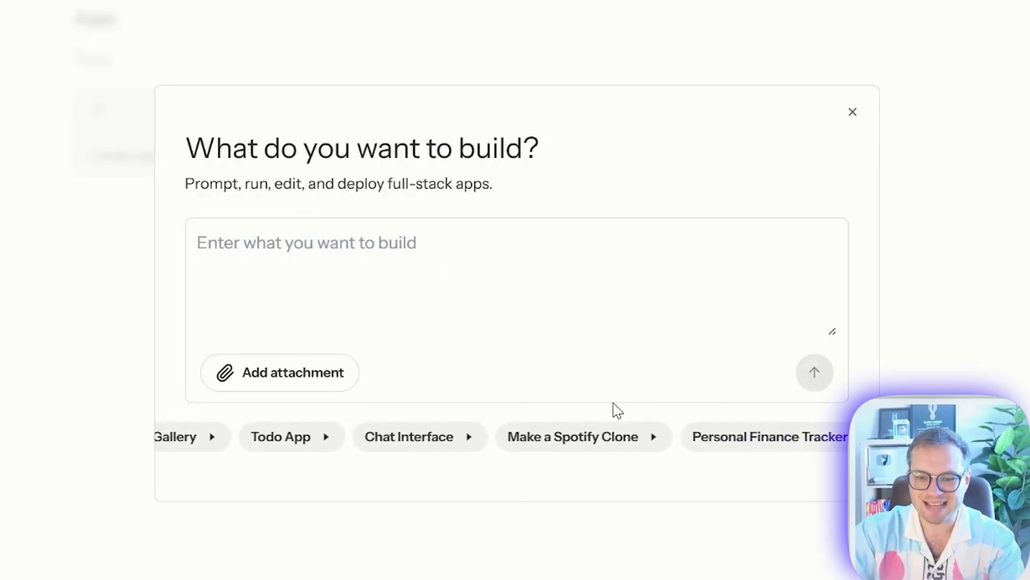
click(554, 448)
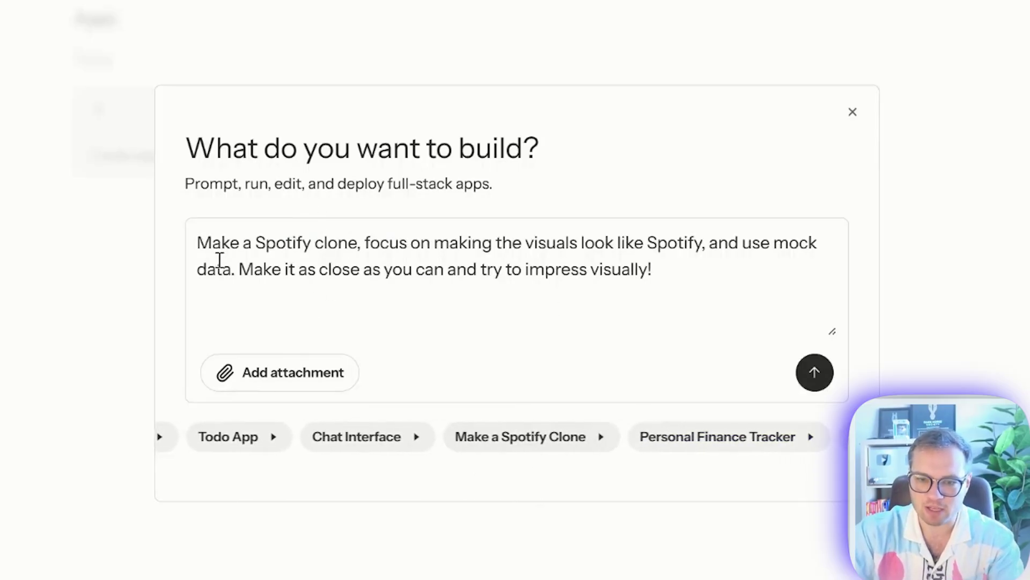
mouse_move(652, 269)
mouse_down()
mouse_move(188, 239)
mouse_move(328, 243)
mouse_up()
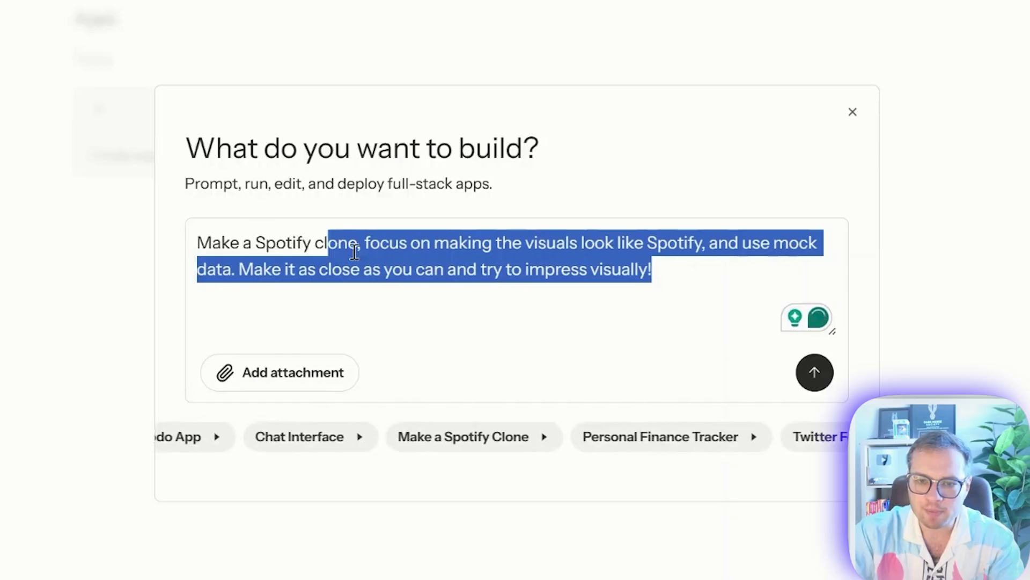
click(335, 244)
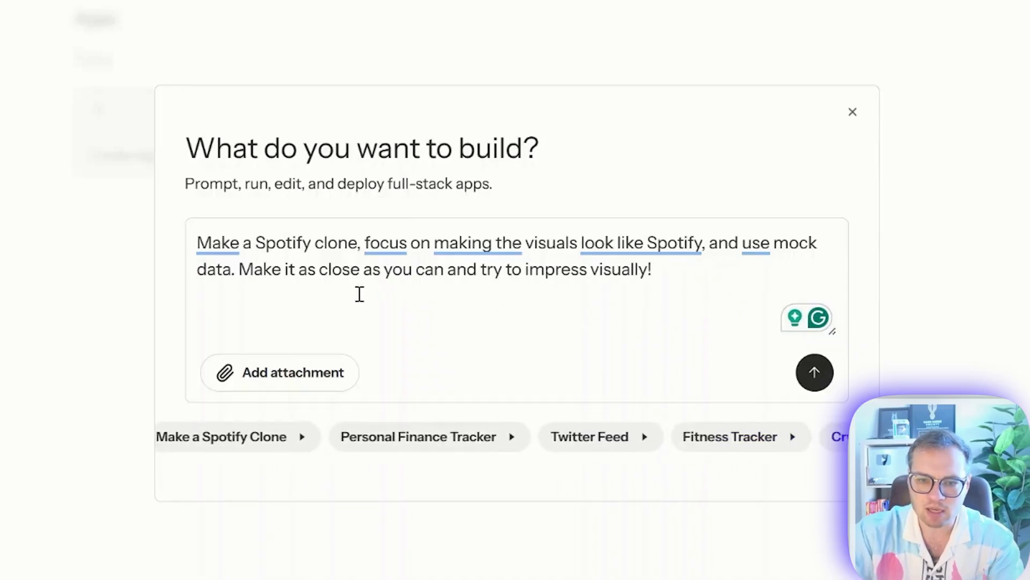
click(811, 372)
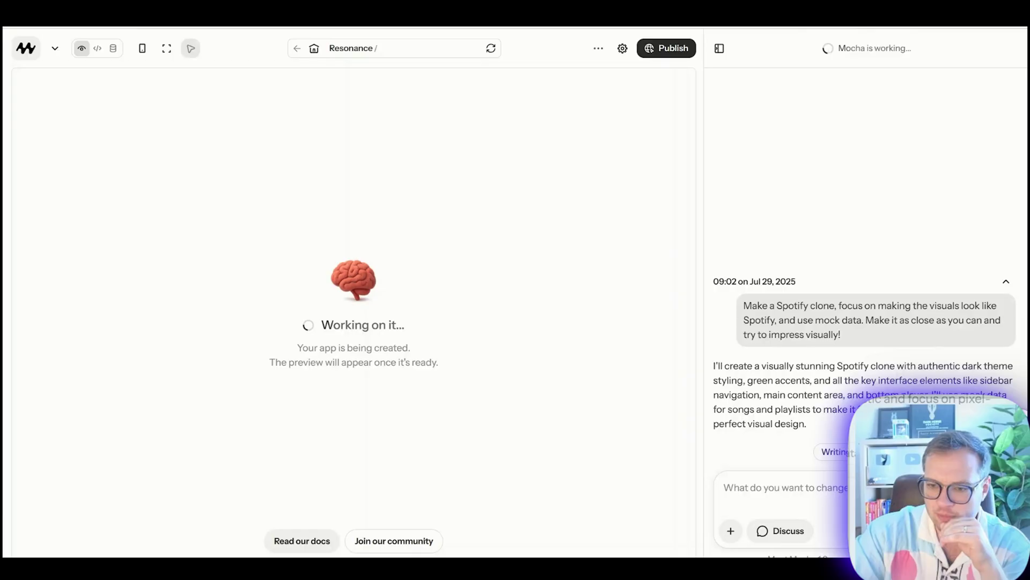
Wait until the Resonance preview loads with playlists, Recently played tracks and a player bar
drag(288, 541, 435, 328)
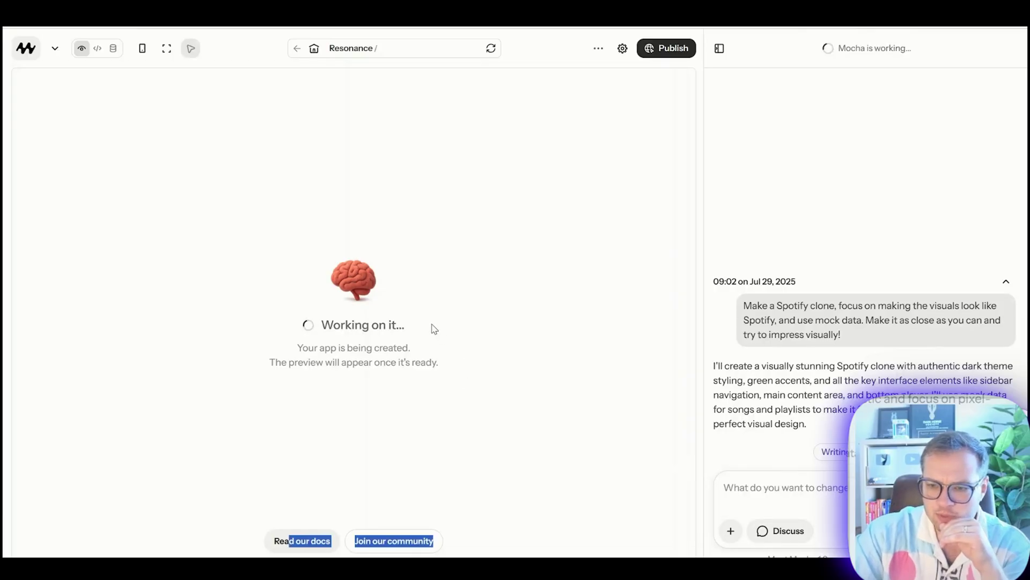
click(524, 388)
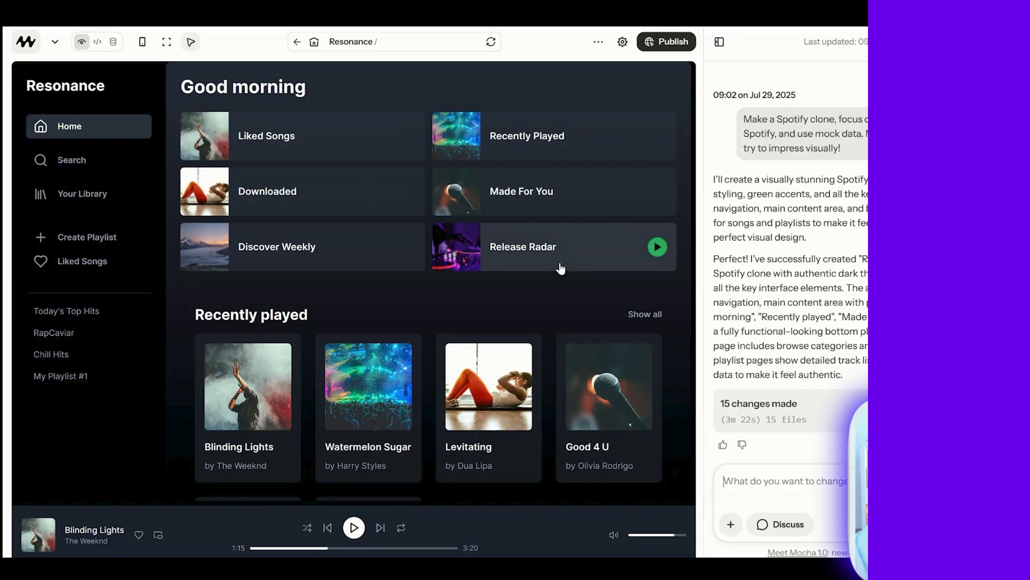
Browse the preview's Search, Your Library, Today's Top Hits, Chill Hits and My Playlist #1 pages
drag(725, 422, 841, 431)
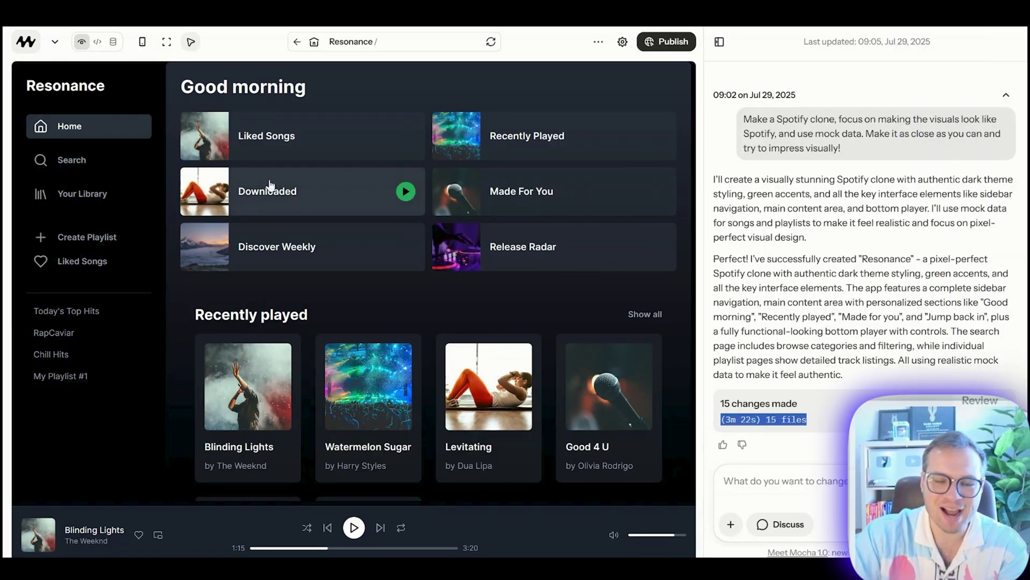
click(81, 160)
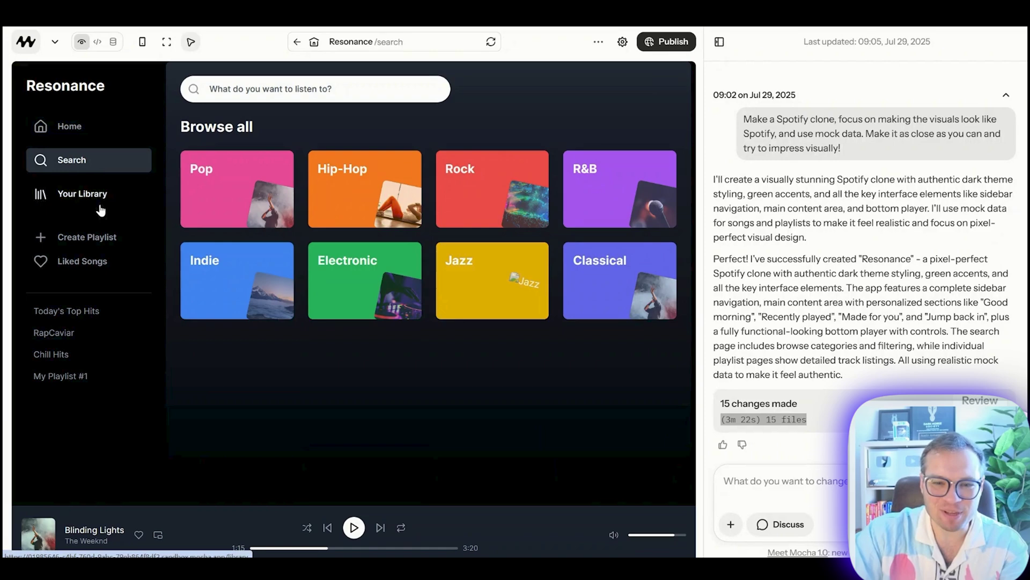
click(96, 207)
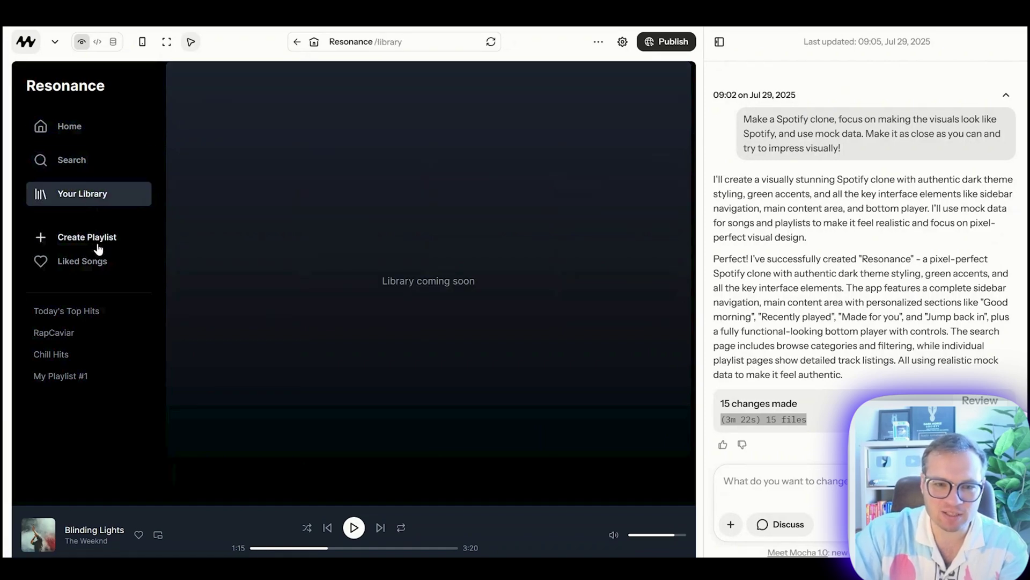
click(59, 313)
click(54, 354)
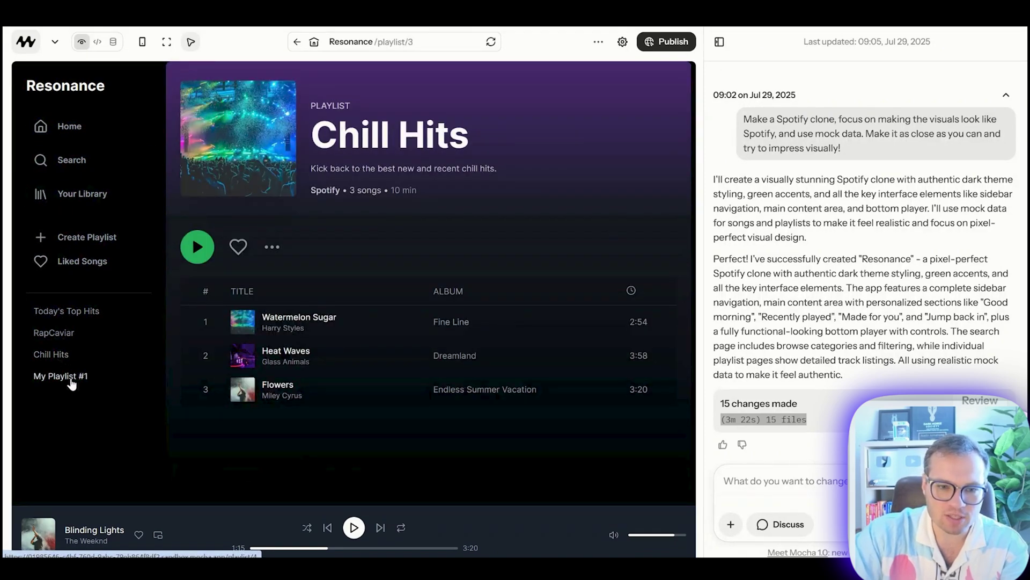
click(80, 377)
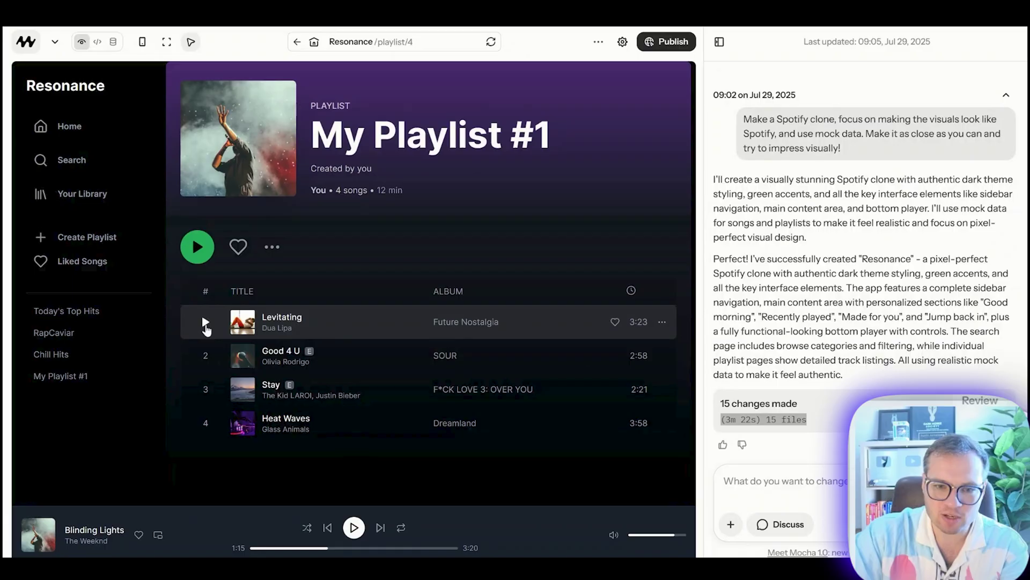
Start playing Blinding Lights and return to the Good morning Home page
click(354, 527)
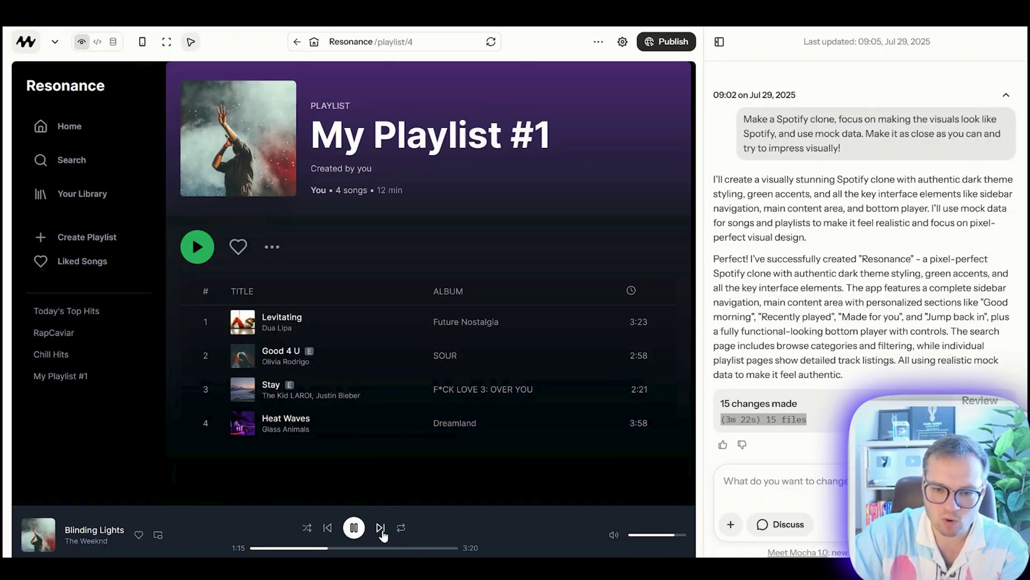
click(67, 126)
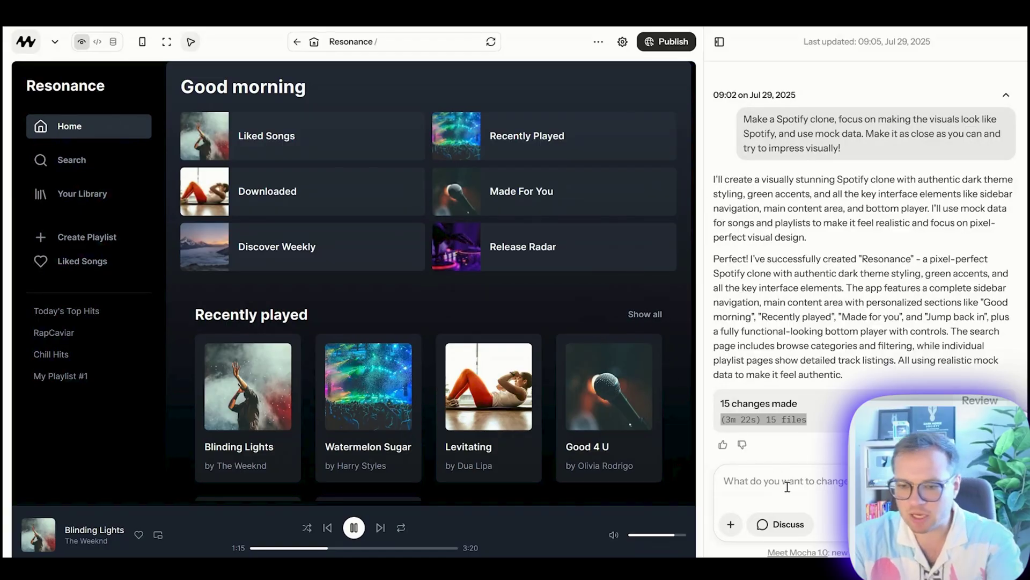
click(799, 465)
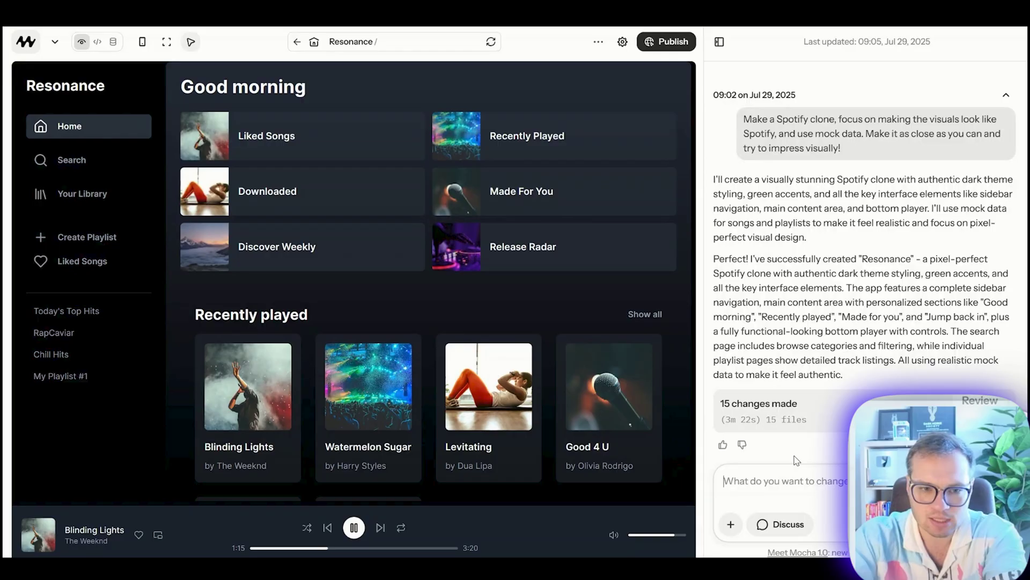
Request an 'Austins Car jams 2025' playlist in chat, then open its page and return Home
text(Can you add)
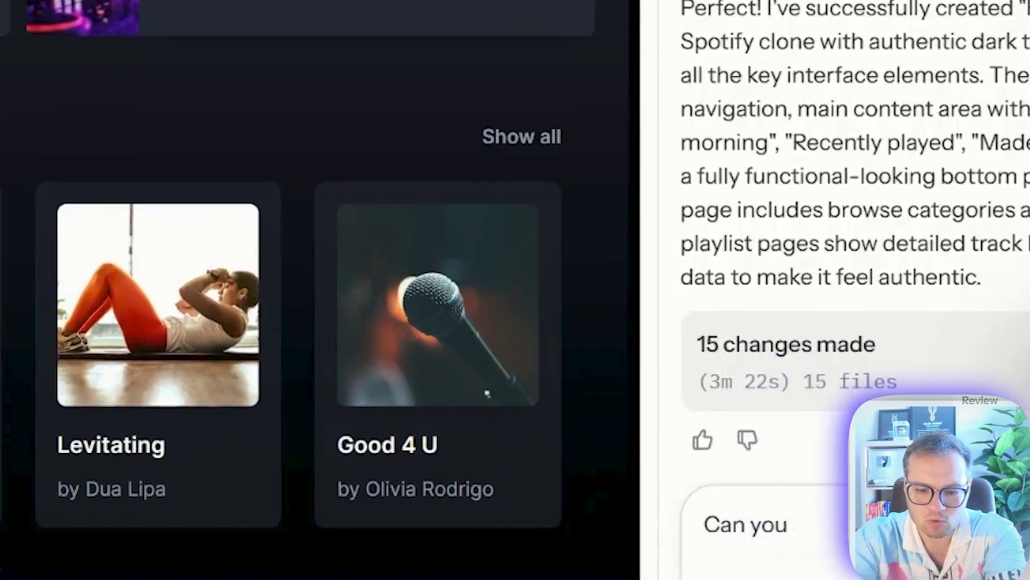
text( a playlist)
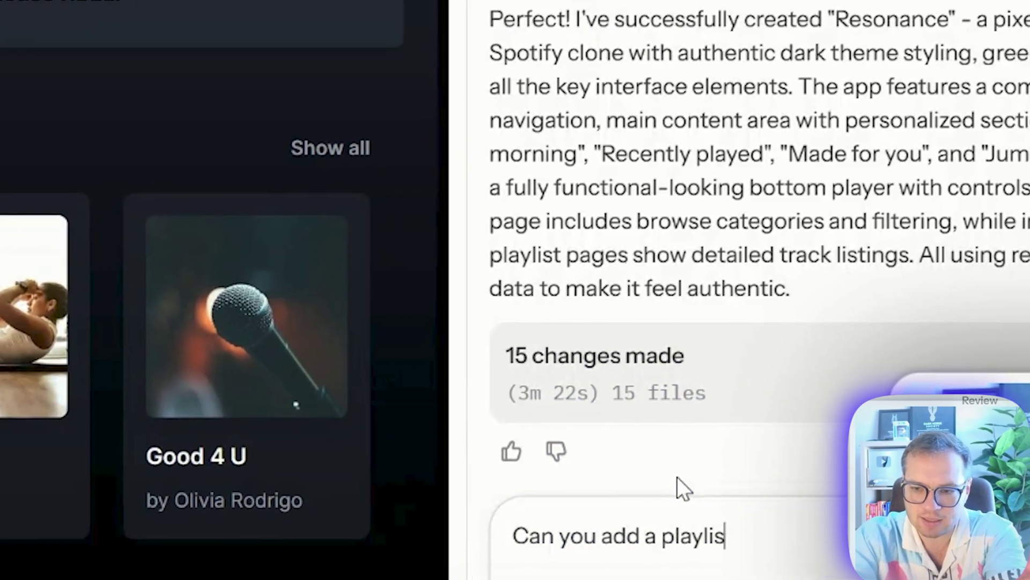
text( that's c)
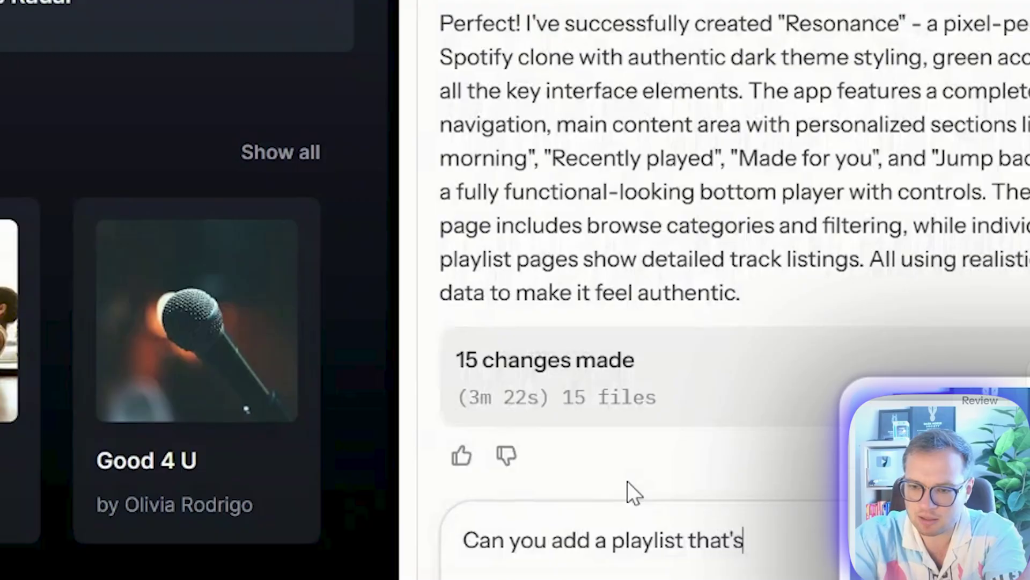
text(alled "A)
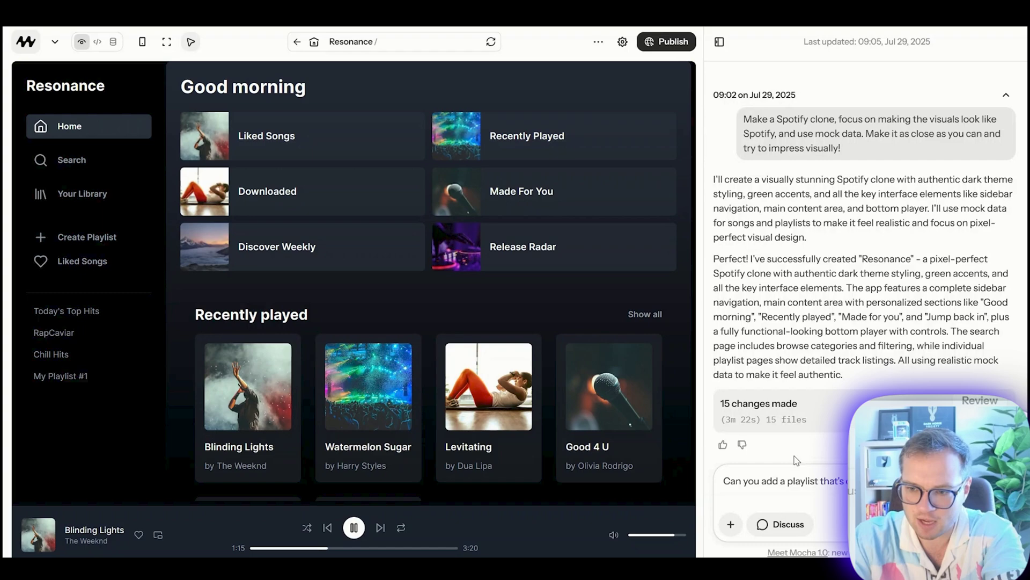
key(Return)
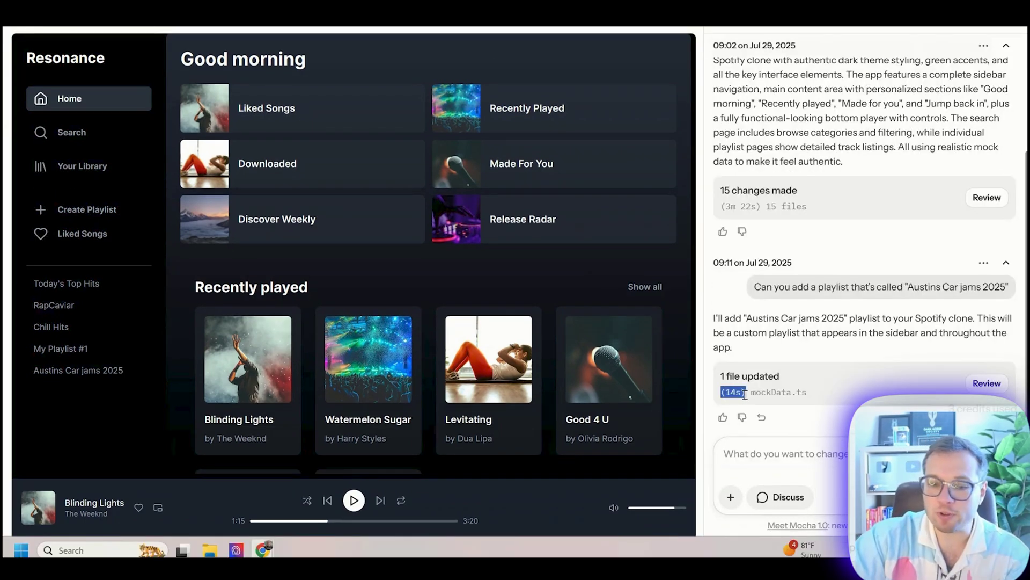
click(745, 394)
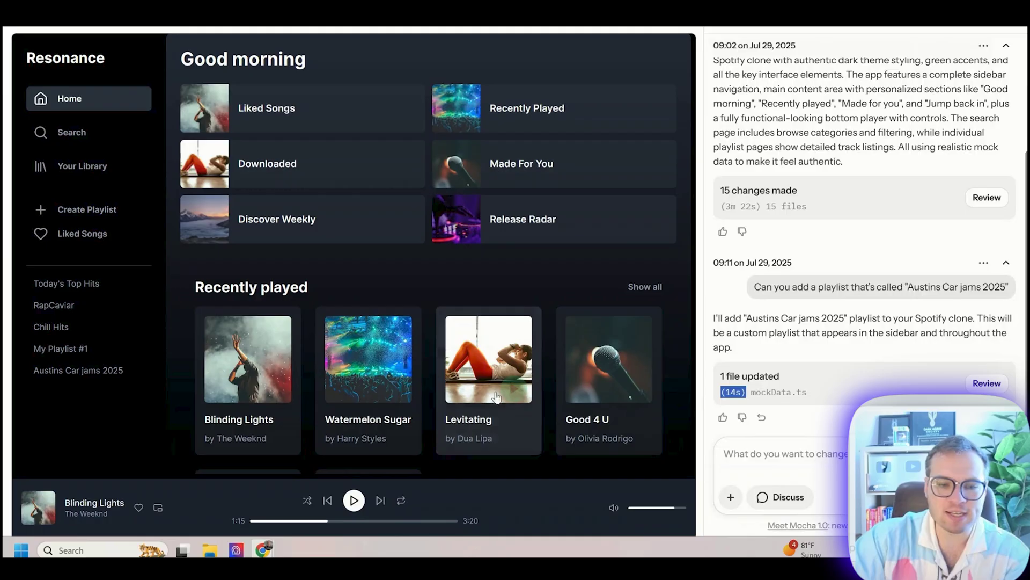
click(76, 375)
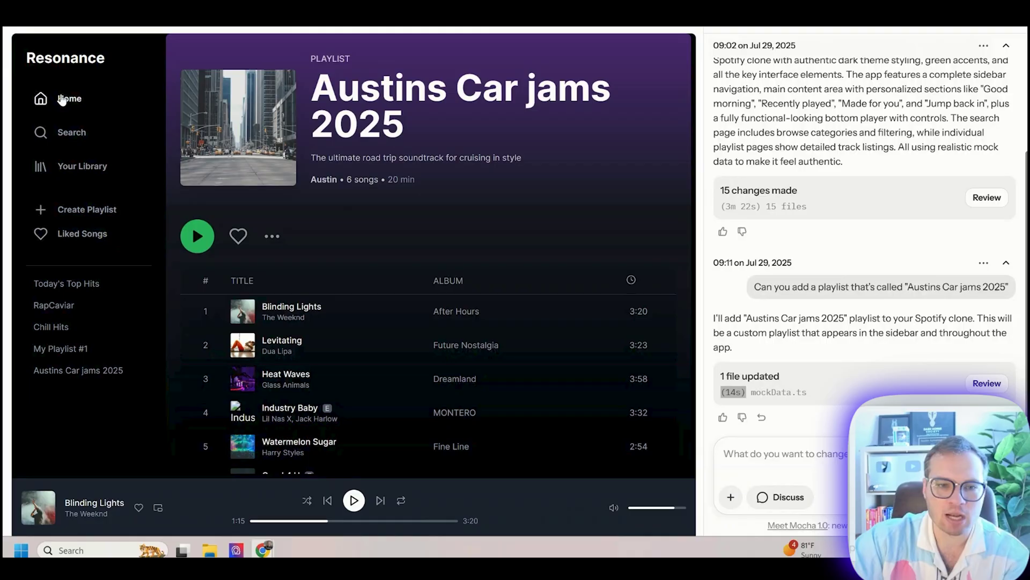
click(63, 99)
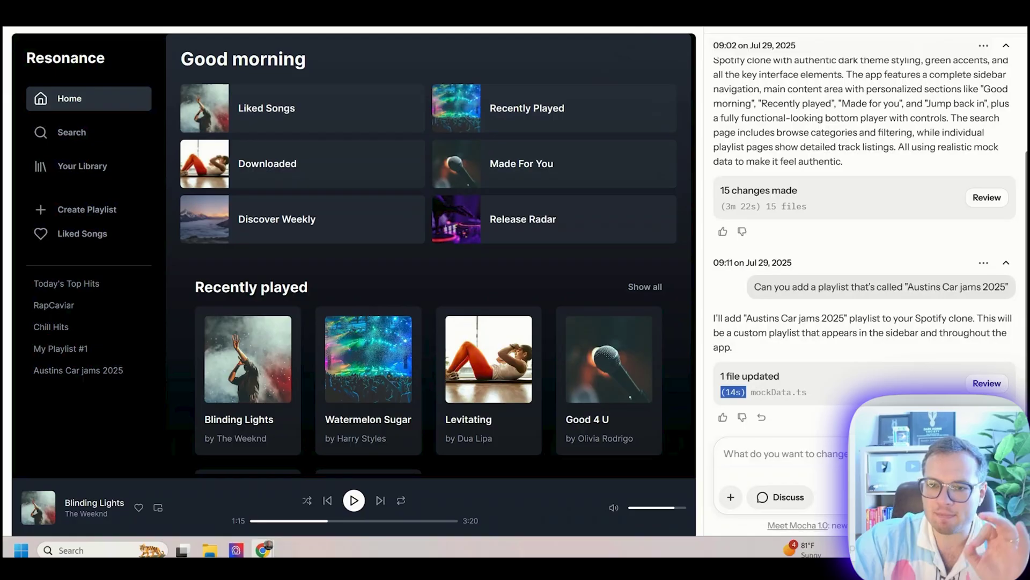
Check the mocha.app URL and Publishing settings, then publish Resonance to its default domain
click(604, 22)
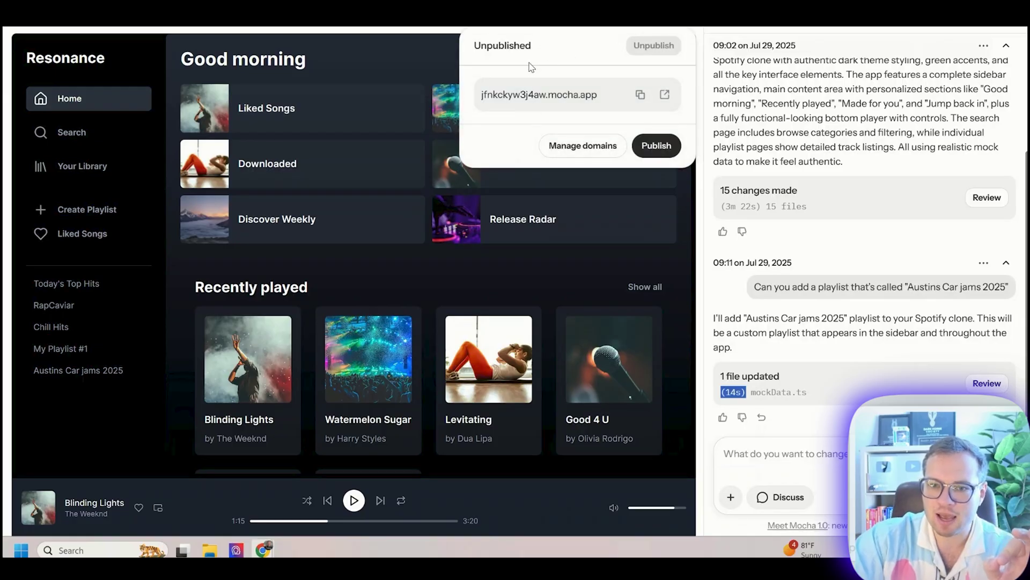
drag(580, 96, 490, 95)
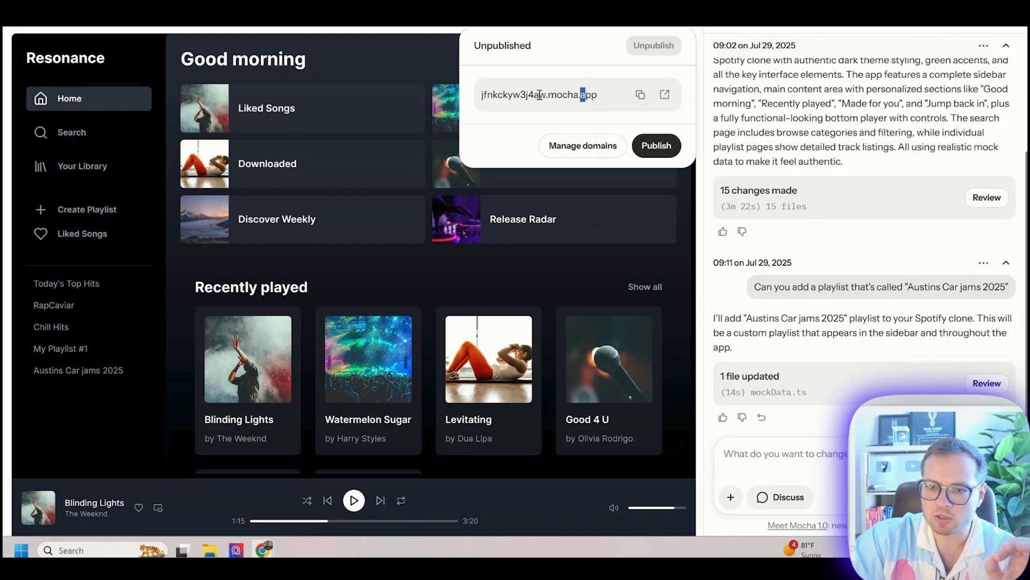
click(583, 145)
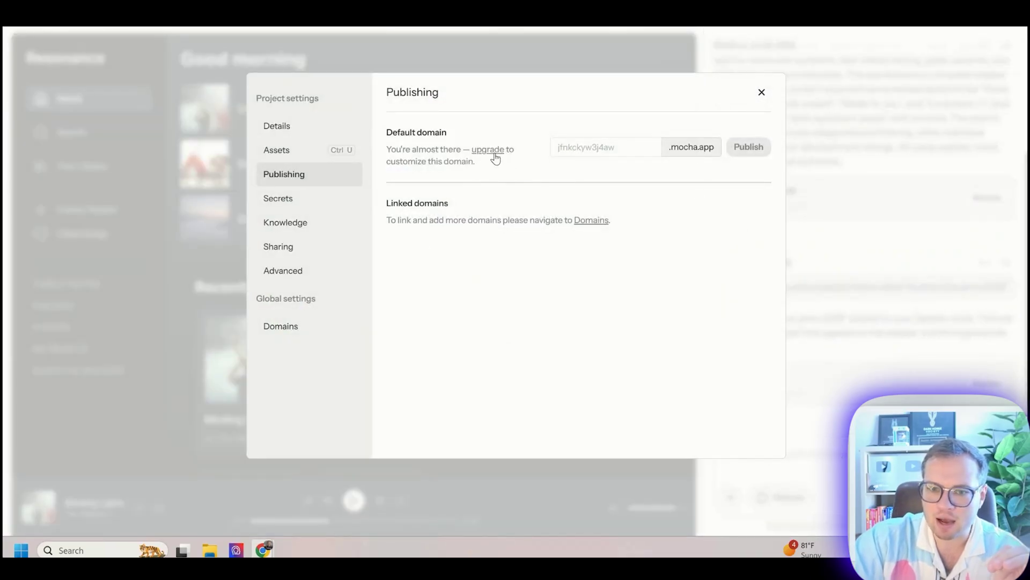
drag(399, 150, 495, 166)
click(499, 171)
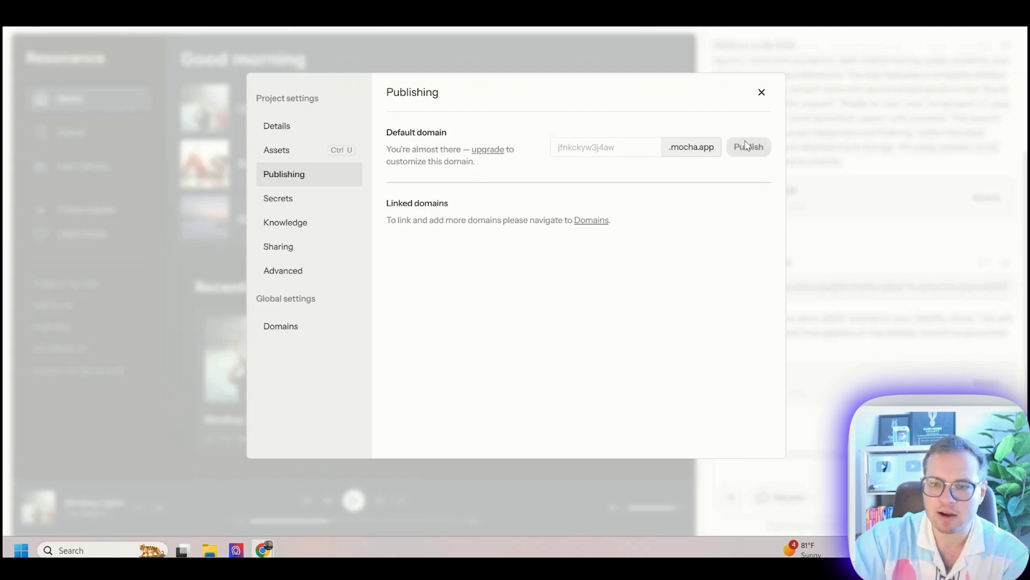
click(762, 92)
click(680, 31)
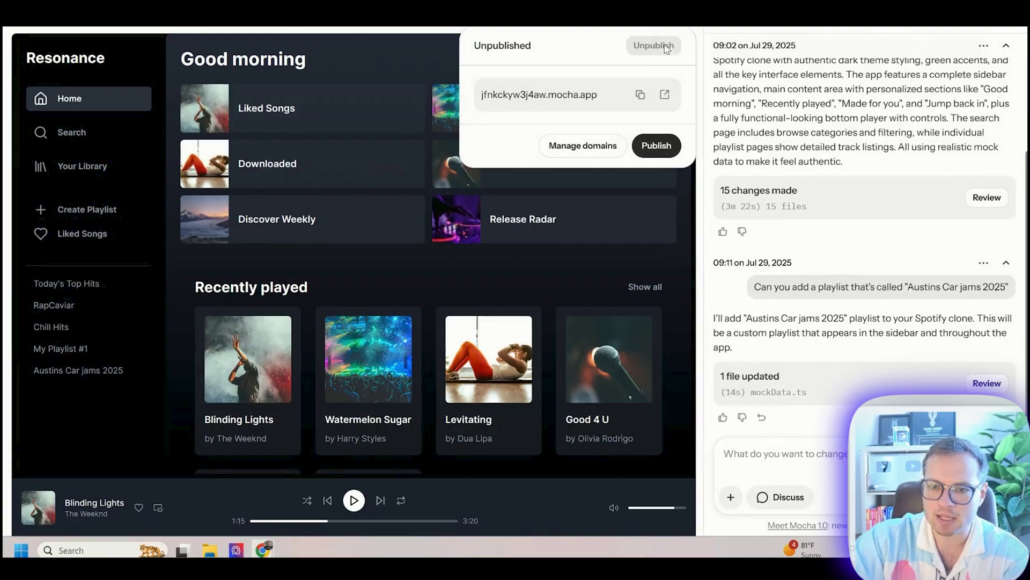
click(668, 147)
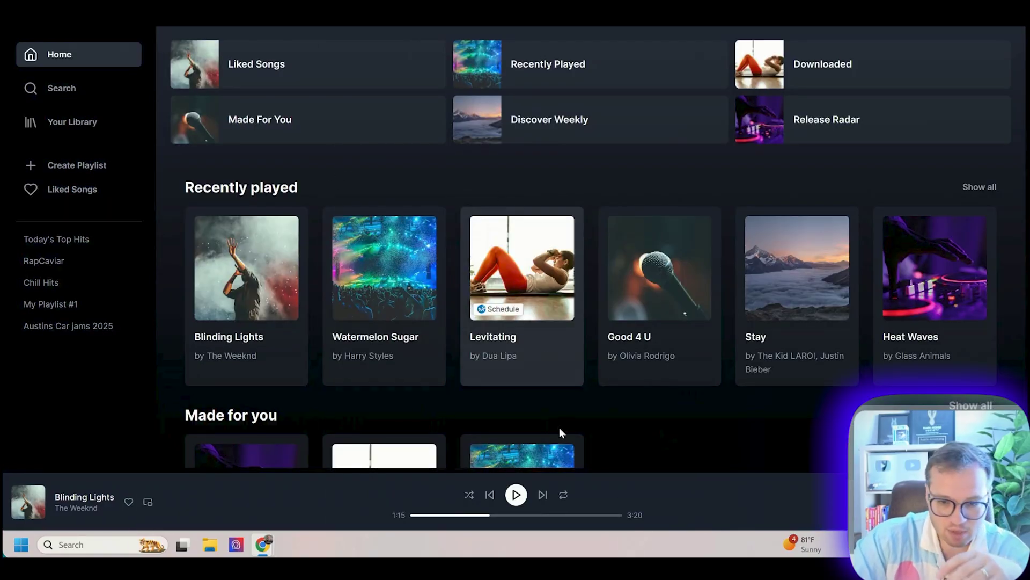
On the live site, visit Search, Library, Austins Car jams 2025 and Today's Top Hits, then exit full screen
click(79, 91)
click(85, 136)
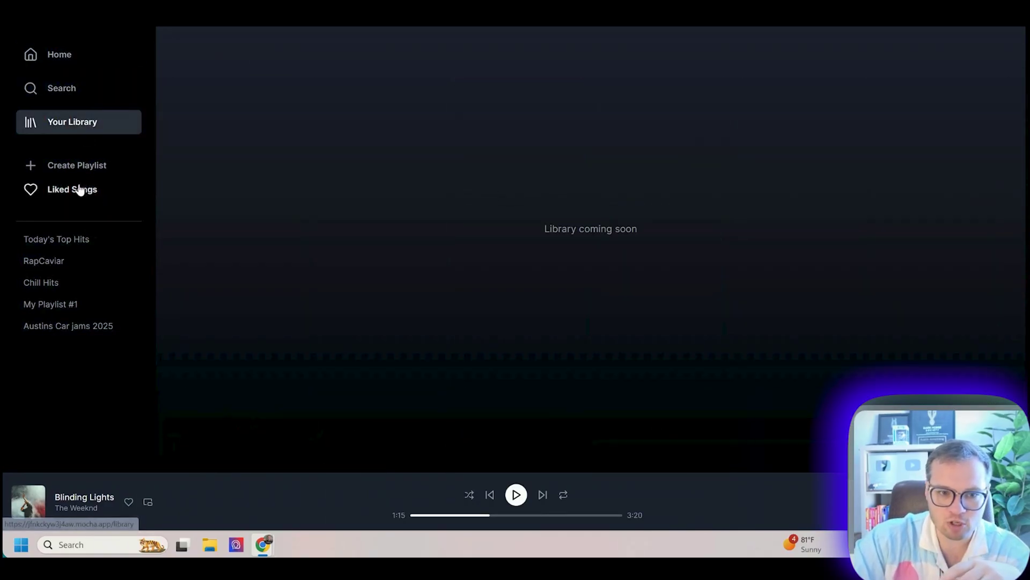
click(54, 263)
click(60, 279)
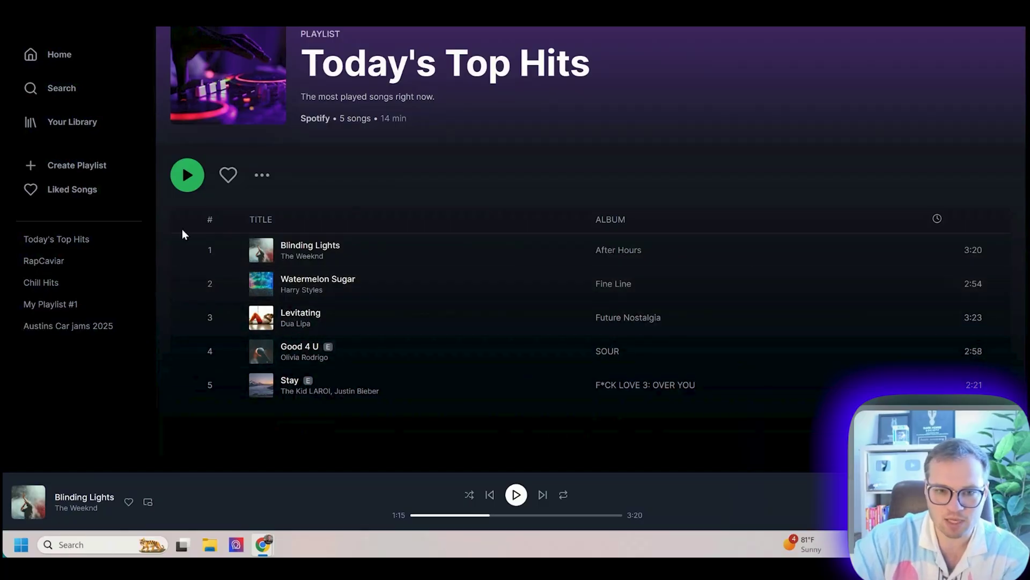
click(59, 60)
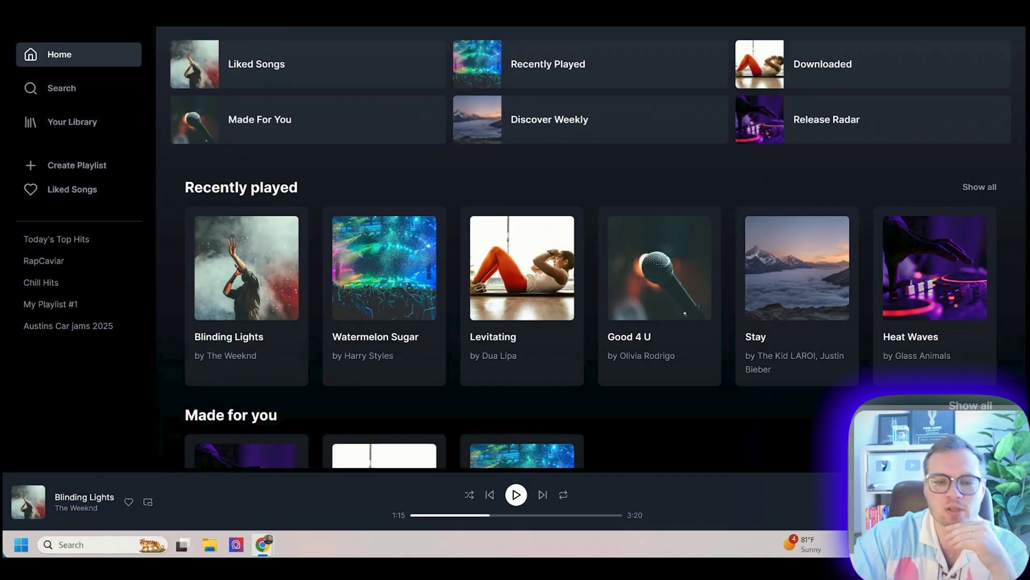
key(Escape)
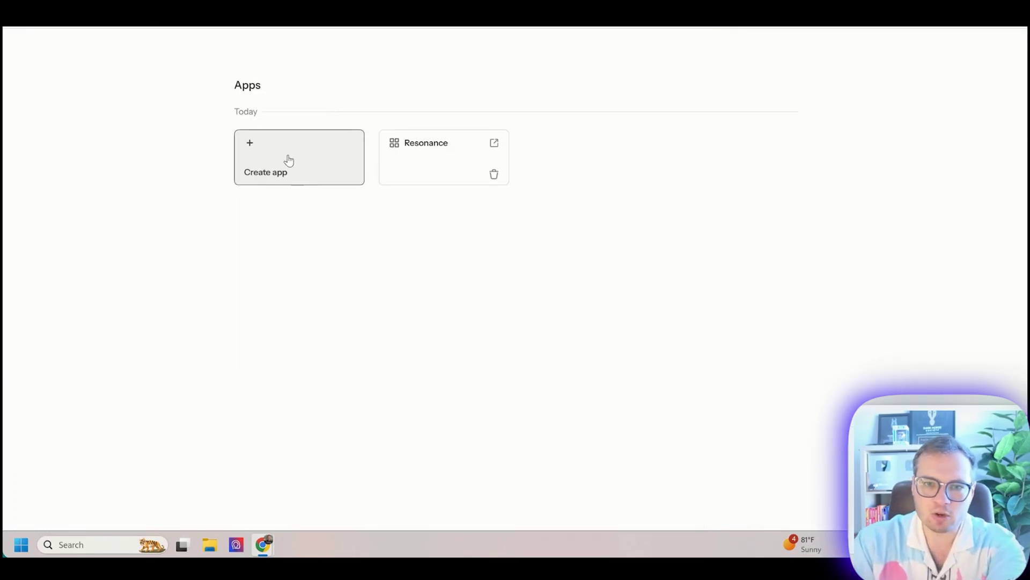
Describe a new stop-smoking app with a counter, intuitive UI and gamification elements, then go back to fix 'a app'
click(287, 161)
click(456, 245)
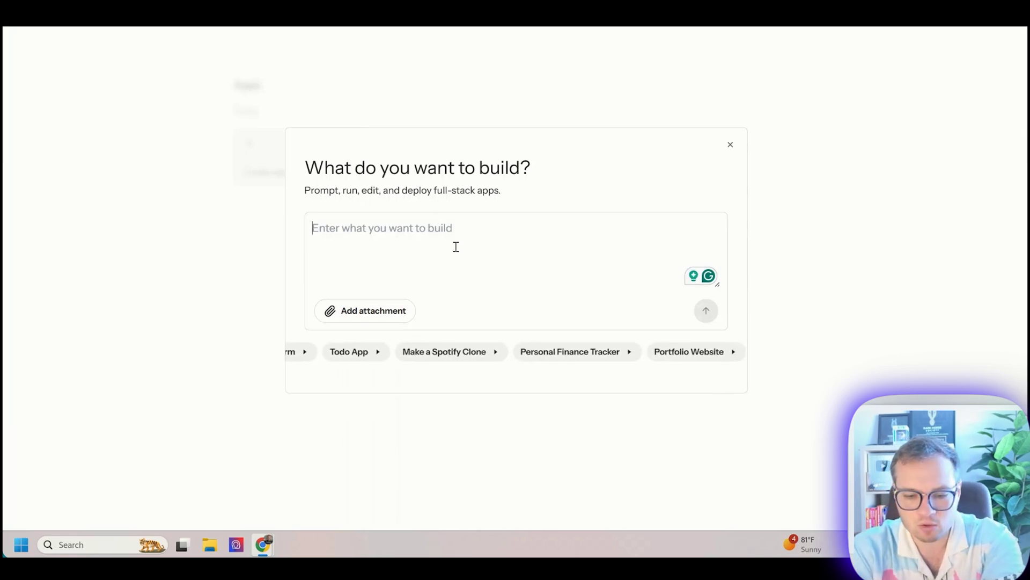
text(Create a ap)
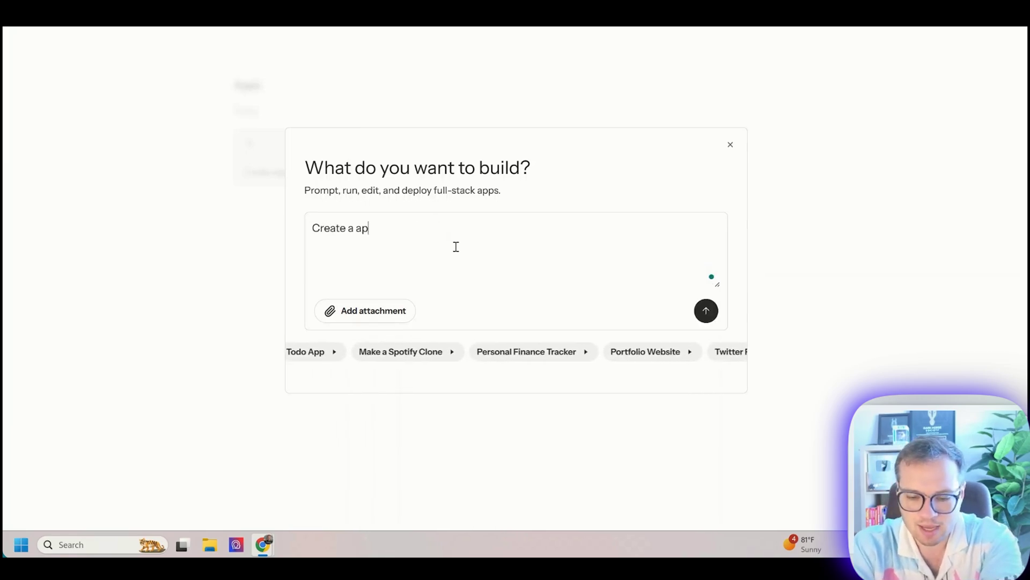
text(p to help m)
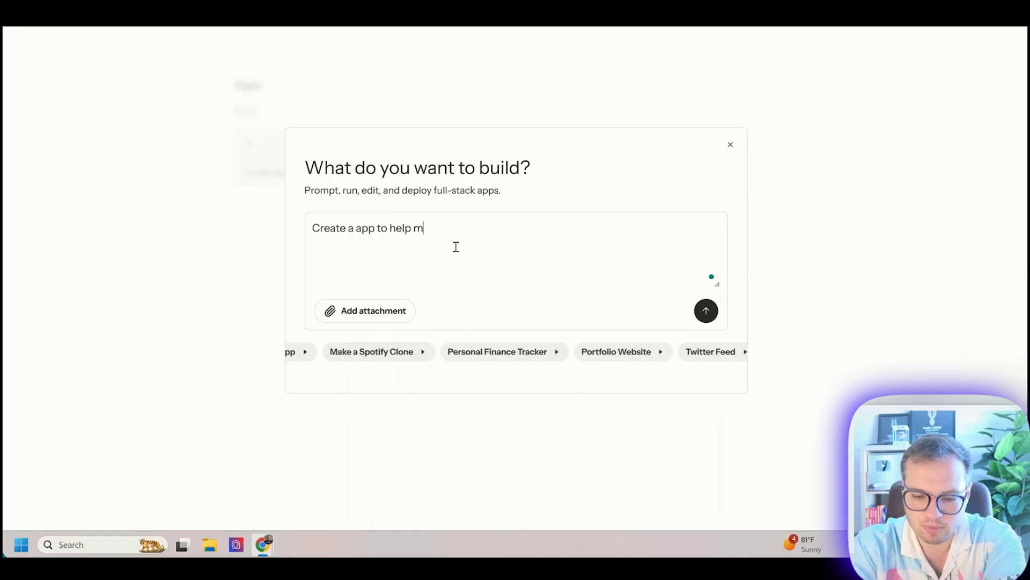
text(e stop smoki)
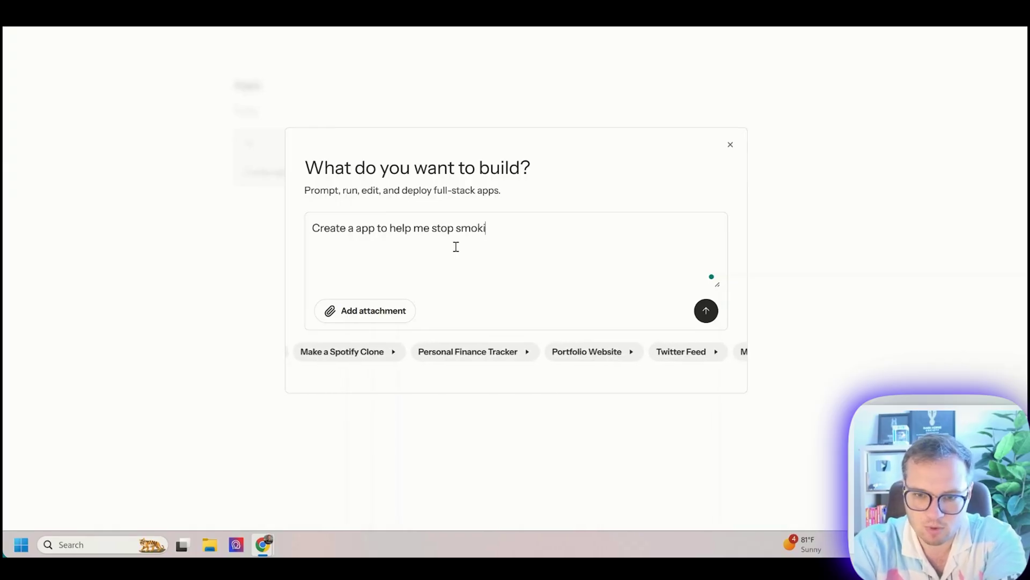
text(ng. It shoul)
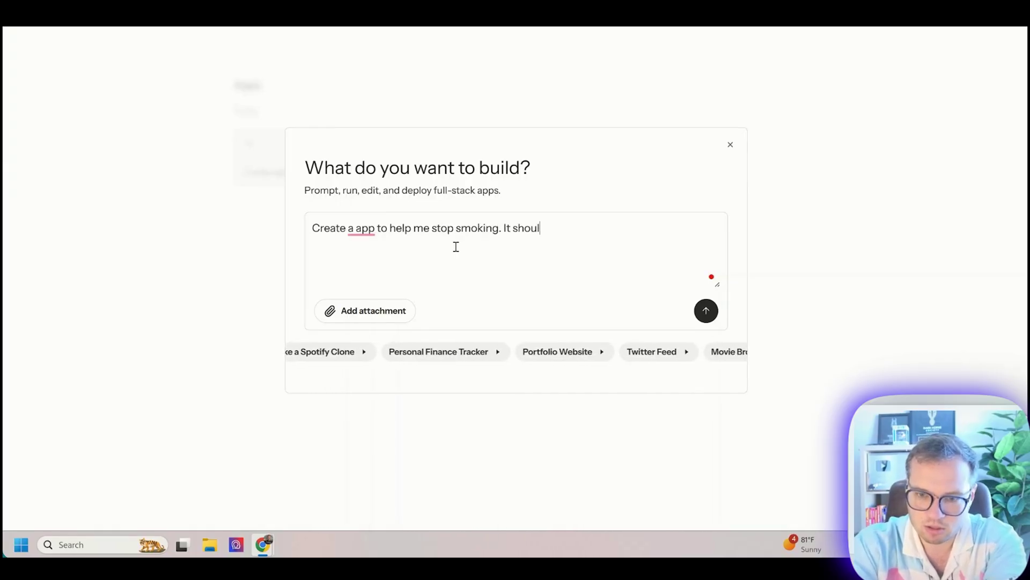
text(d have a counter, an intuitive)
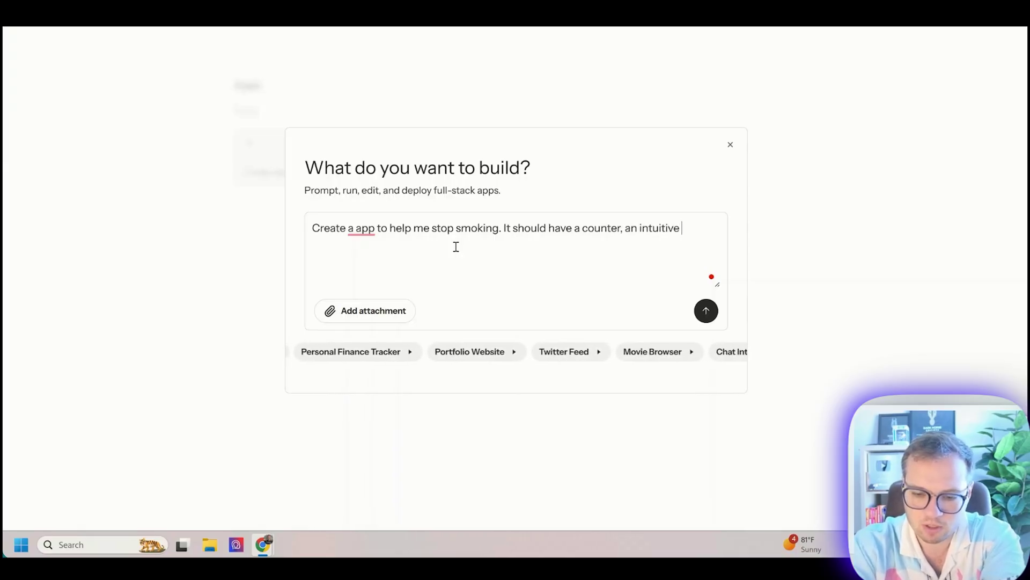
text(UI, )
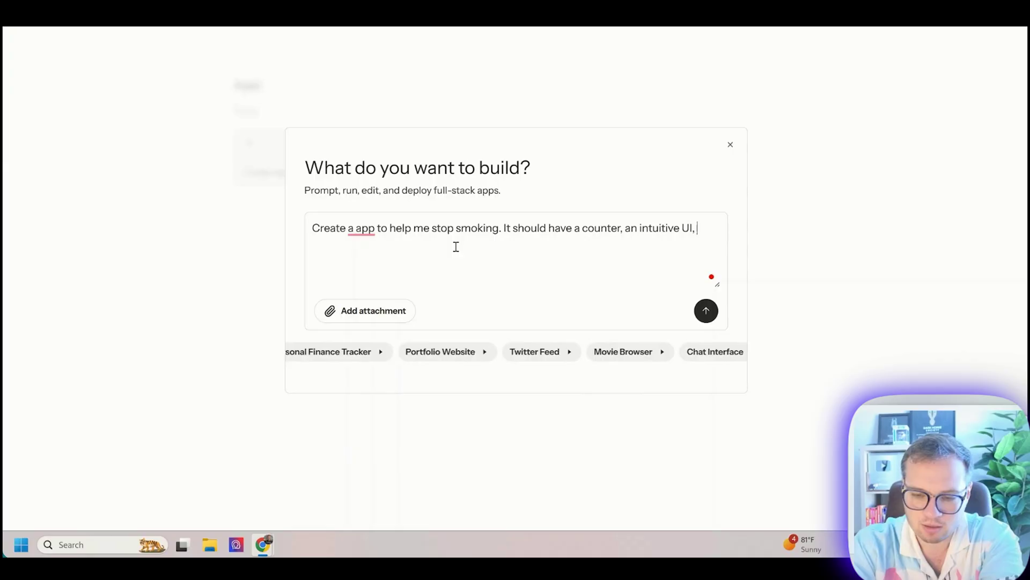
text(and gamific)
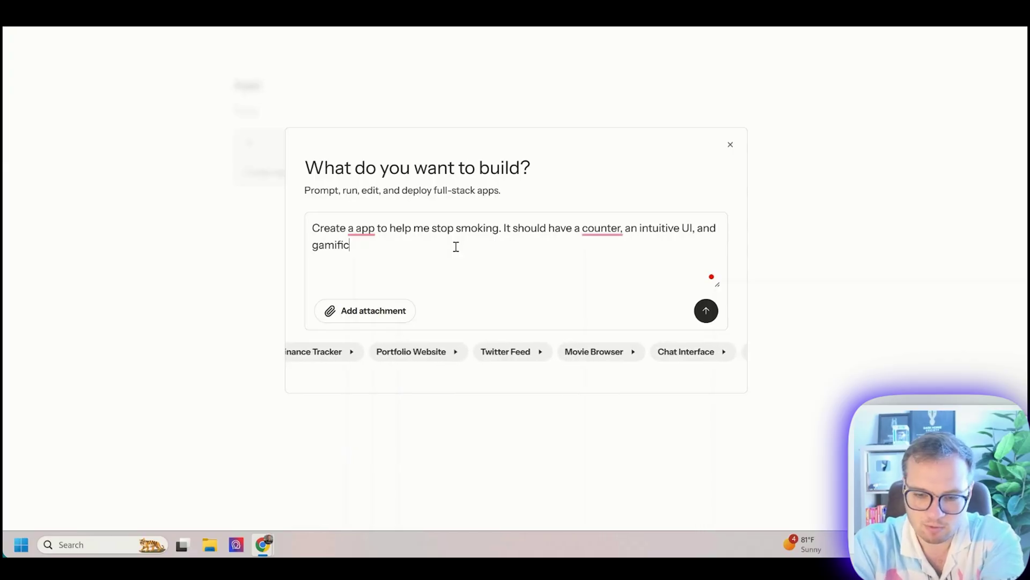
text(ation eleme)
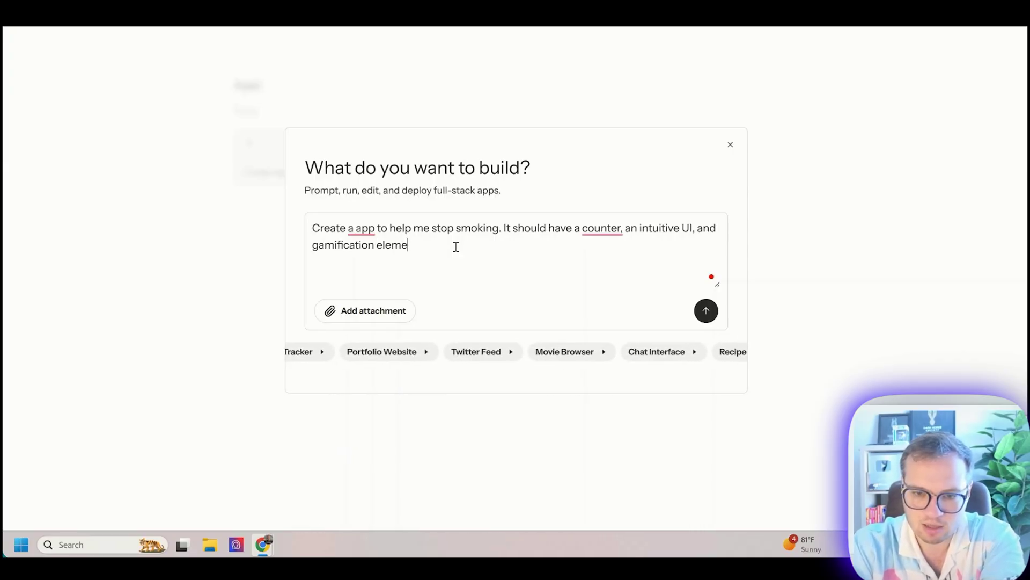
text(nts to keep me motivated.)
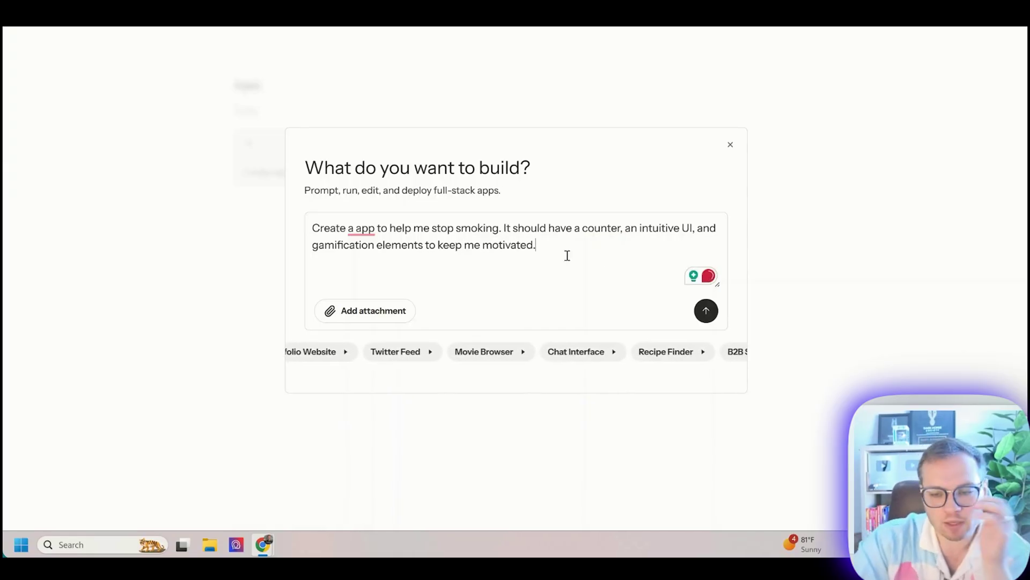
key(ctrl+Home)
key(ctrl+Right)
key(Right)
Correct the prompt to 'an app', submit it, and check the quit date calendar
text(n)
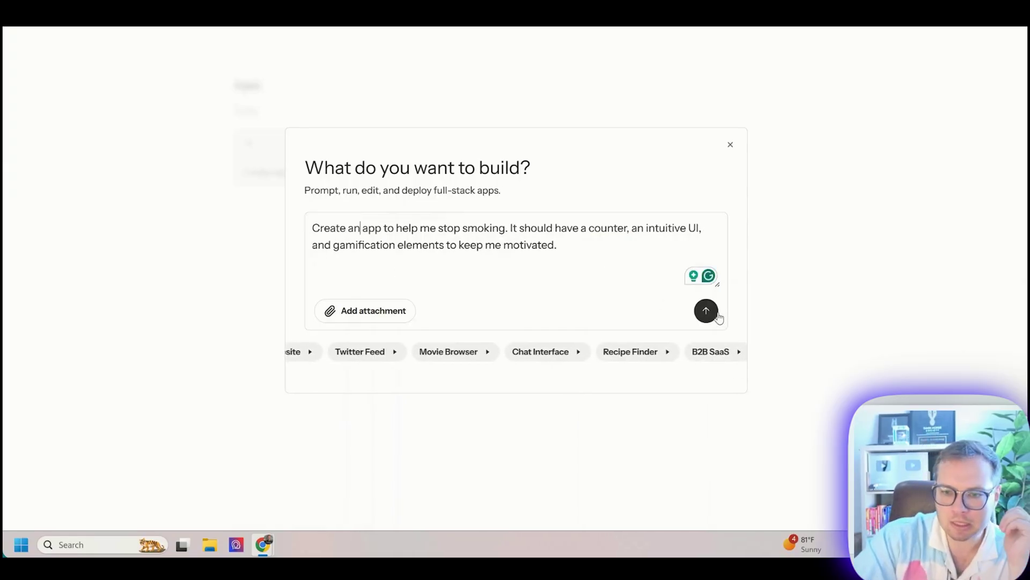
click(706, 311)
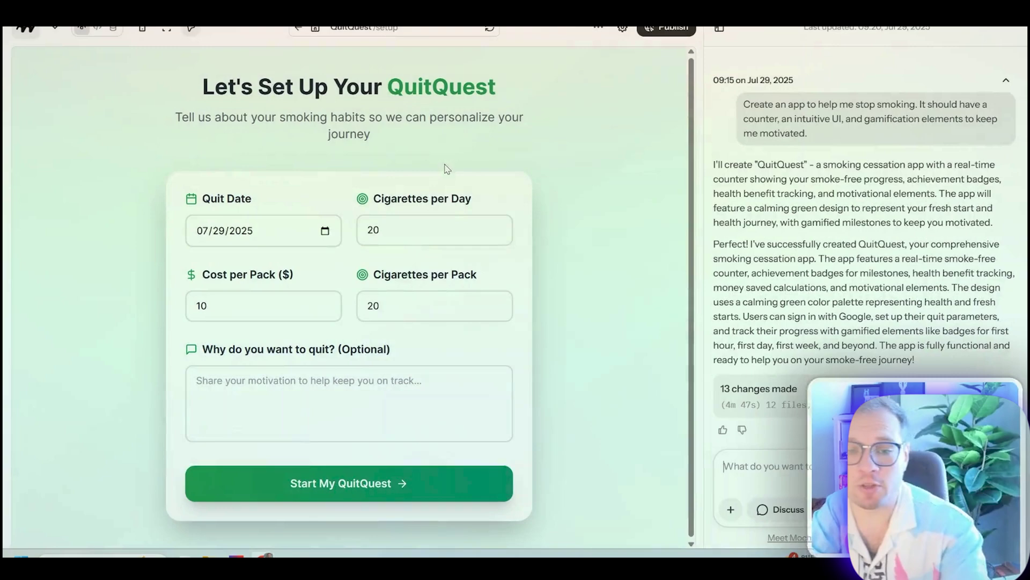
click(246, 230)
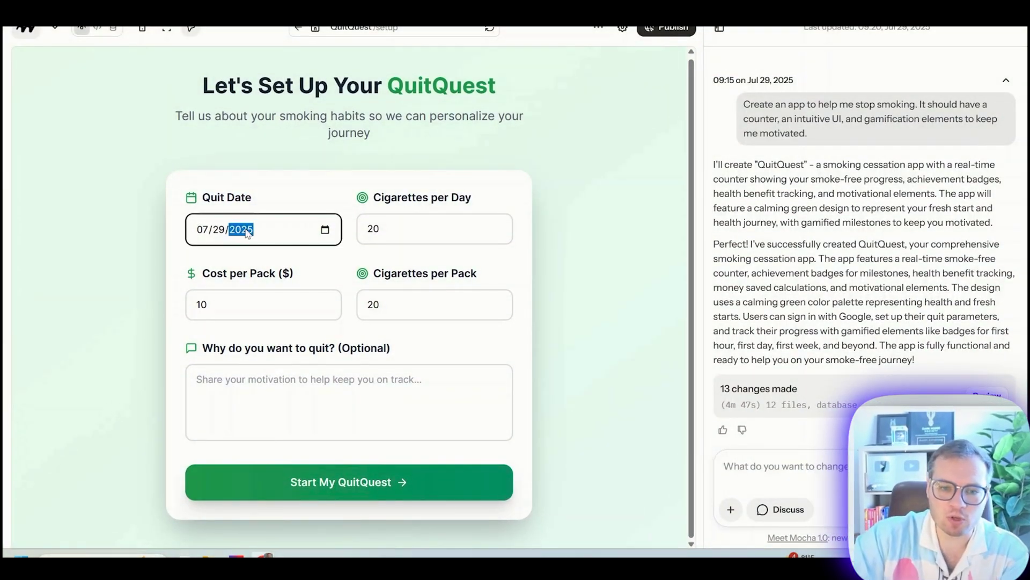
click(325, 232)
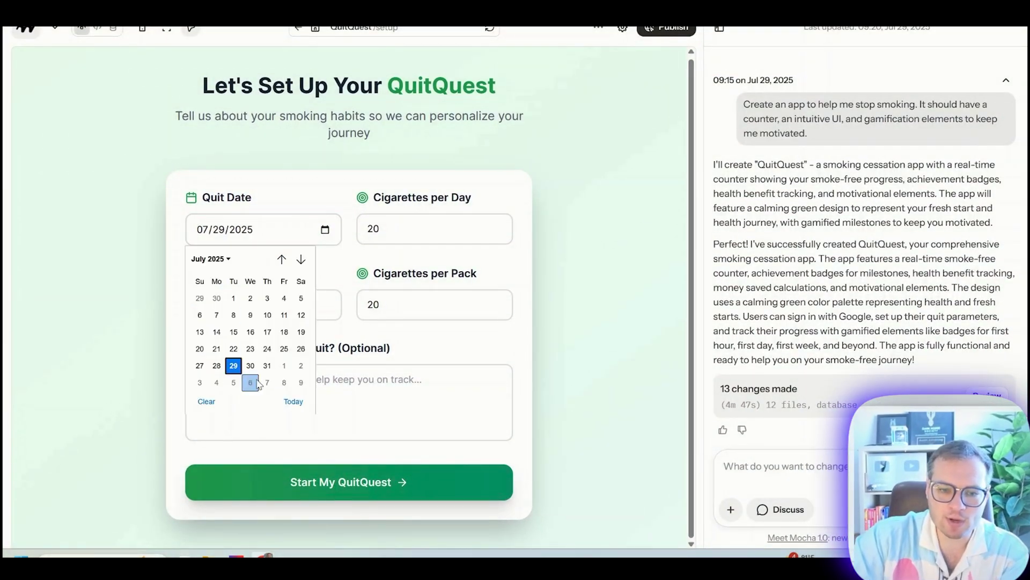
click(437, 160)
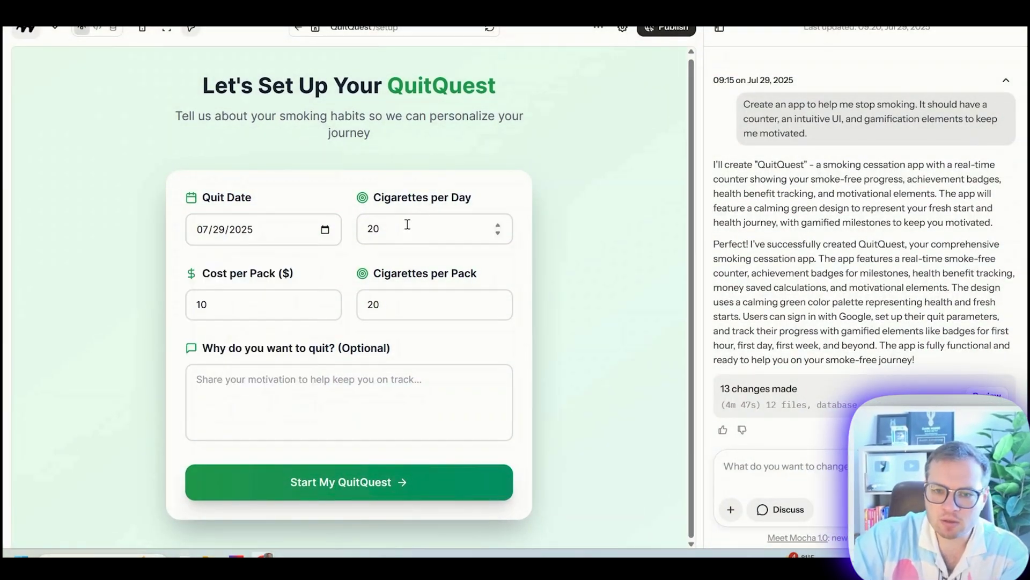
Finish QuitQuest setup with 10 cigarettes per day and the reason 'It makes me feel gross'
click(498, 234)
click(498, 234)
click(498, 234)
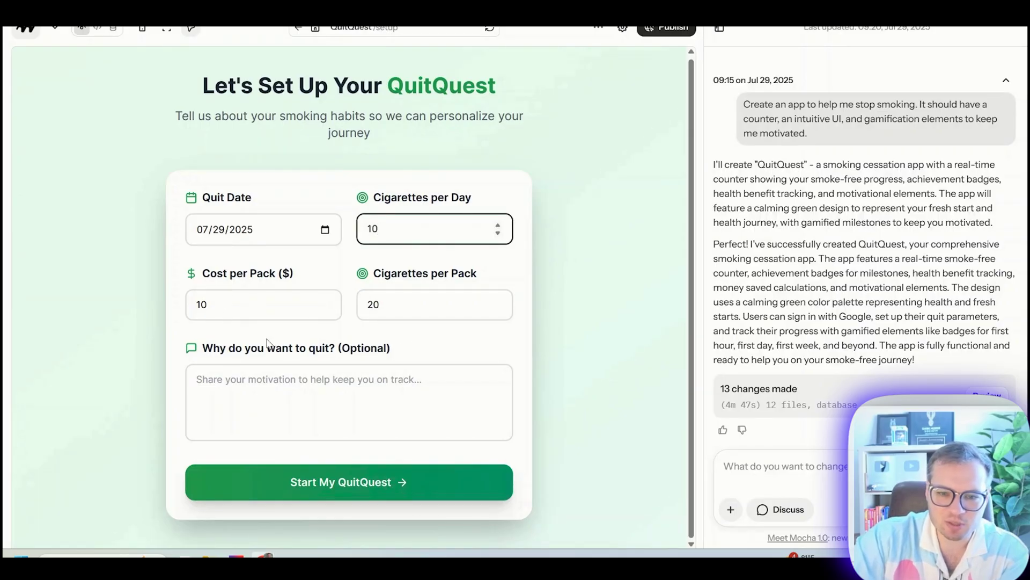
click(343, 390)
text(It makes me feel gross)
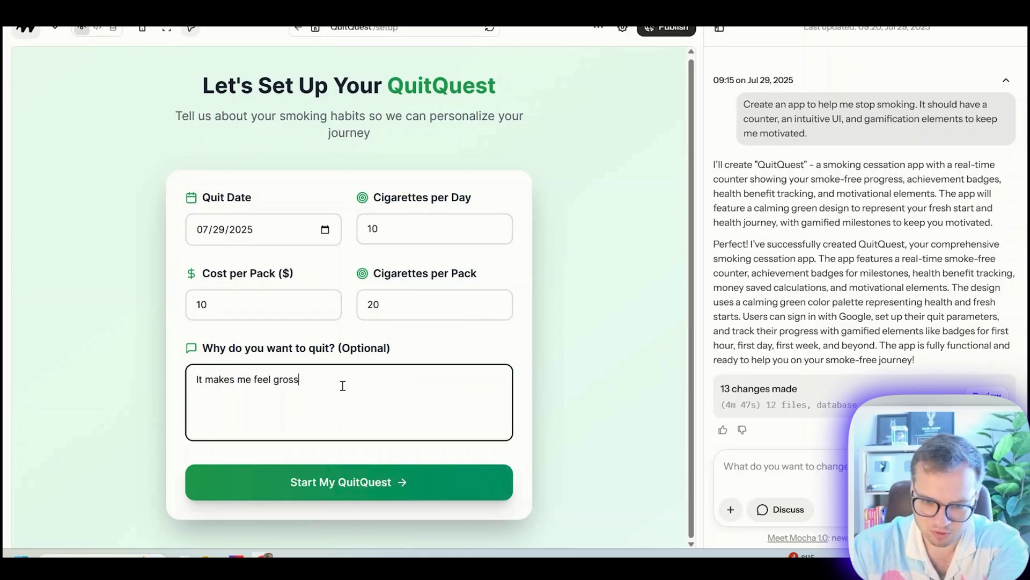
click(338, 476)
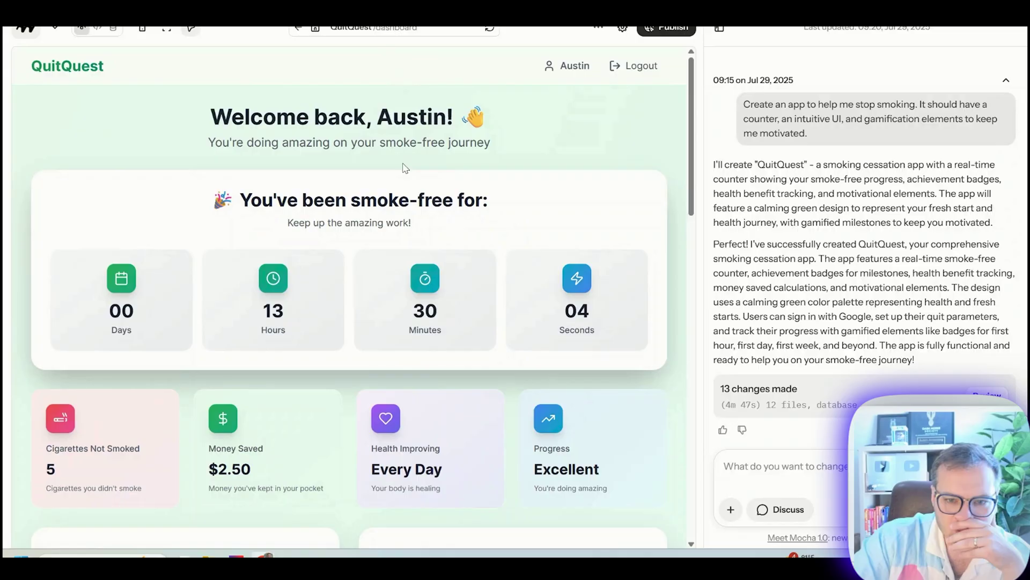
scroll(402, 167, down, 1)
scroll(376, 193, up, 1)
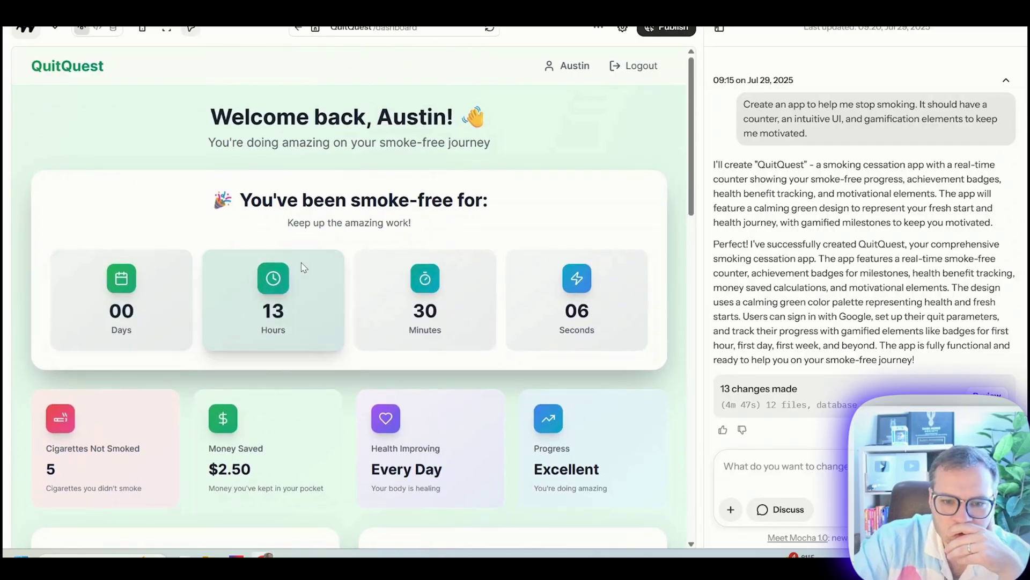
scroll(351, 239, down, 2)
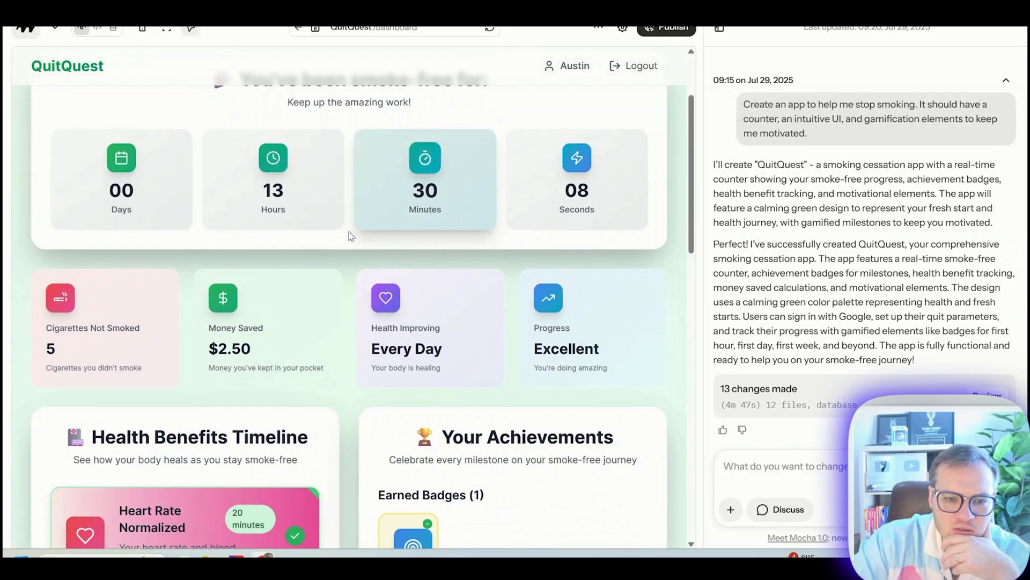
scroll(182, 316, up, 2)
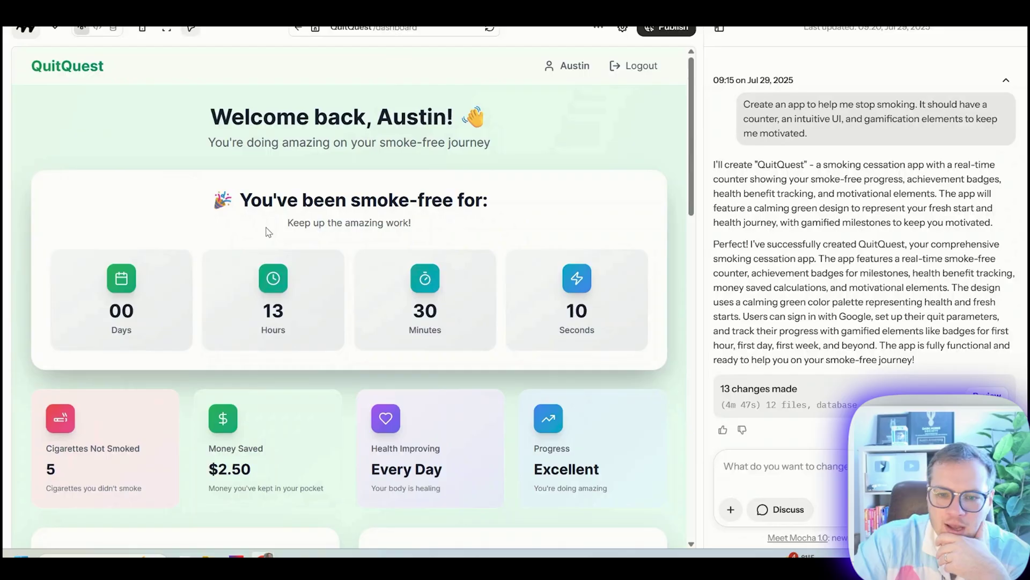
scroll(269, 232, down, 1)
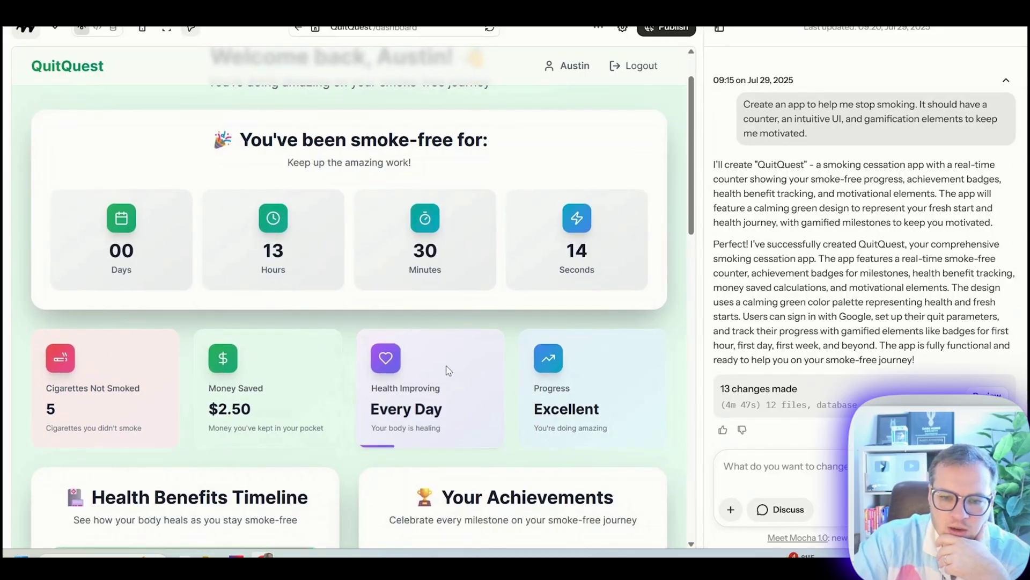
scroll(449, 370, down, 5)
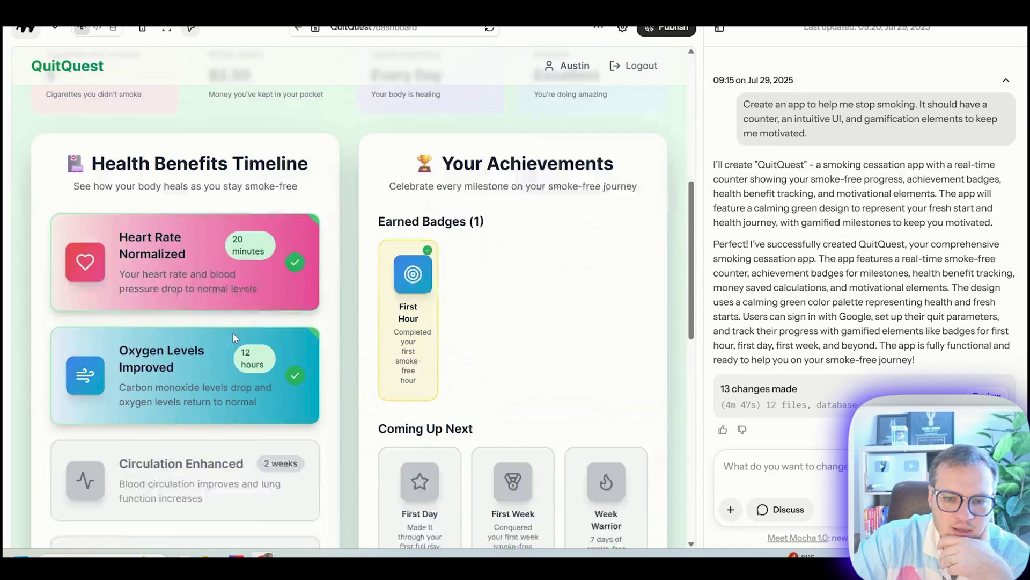
scroll(204, 322, down, 3)
scroll(159, 306, up, 5)
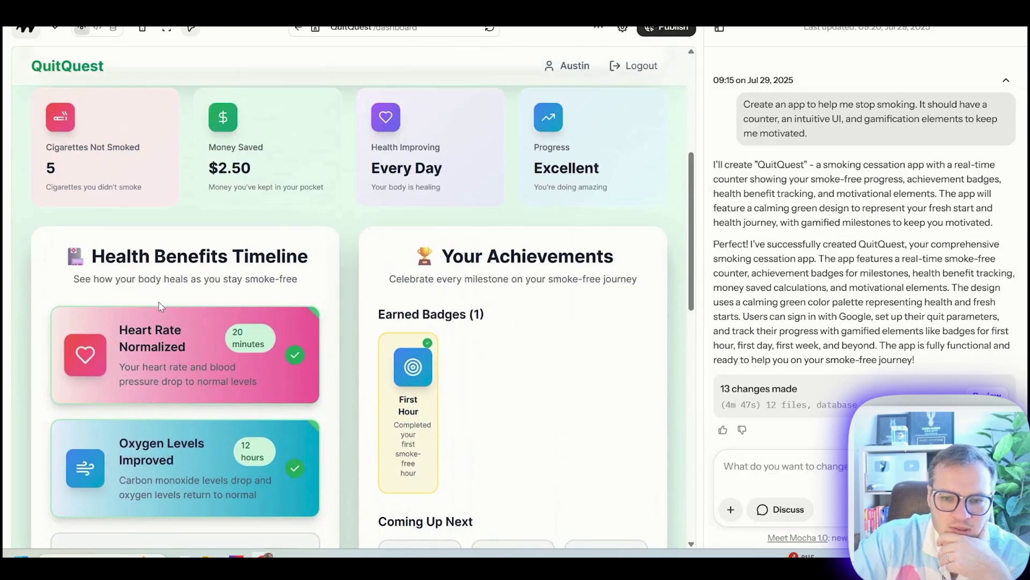
scroll(159, 306, up, 5)
scroll(201, 387, down, 10)
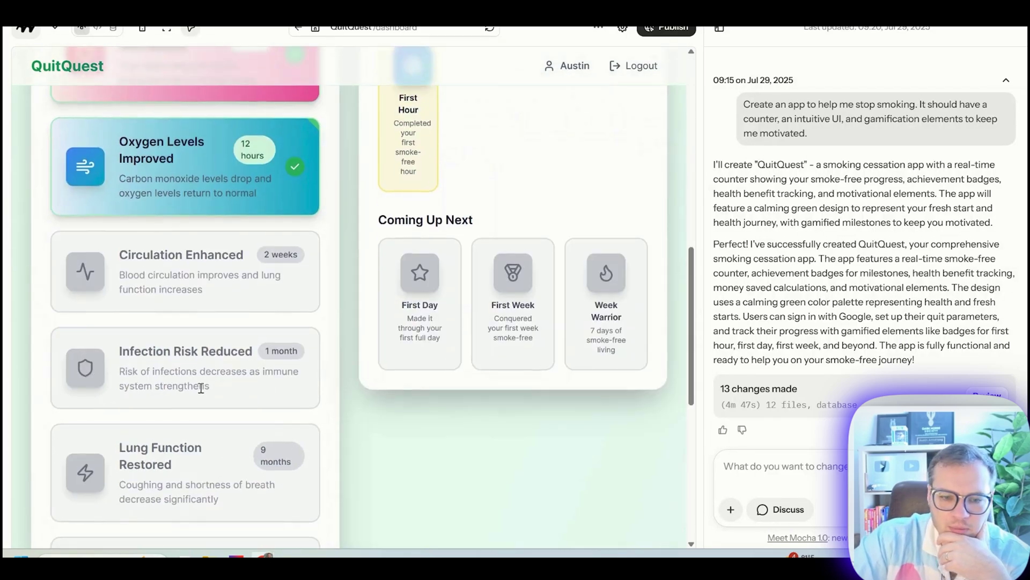
scroll(201, 388, down, 3)
scroll(178, 298, up, 2)
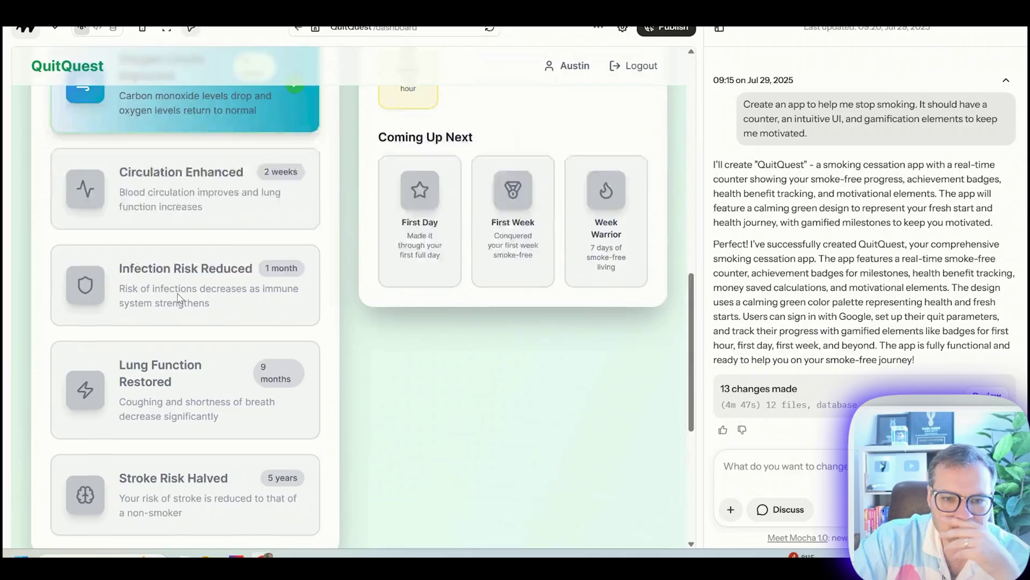
scroll(178, 298, up, 2)
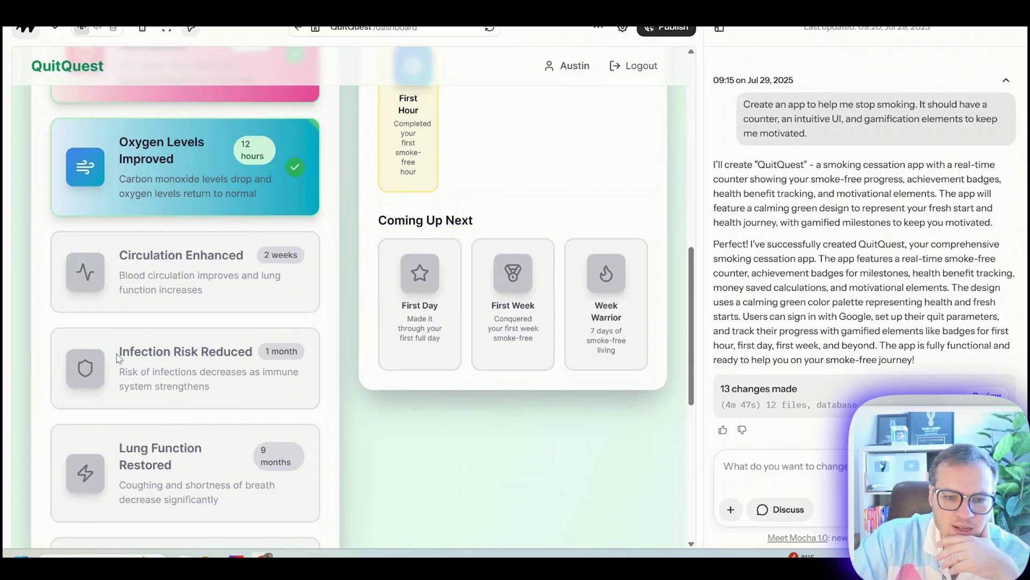
drag(118, 359, 296, 352)
scroll(204, 381, down, 8)
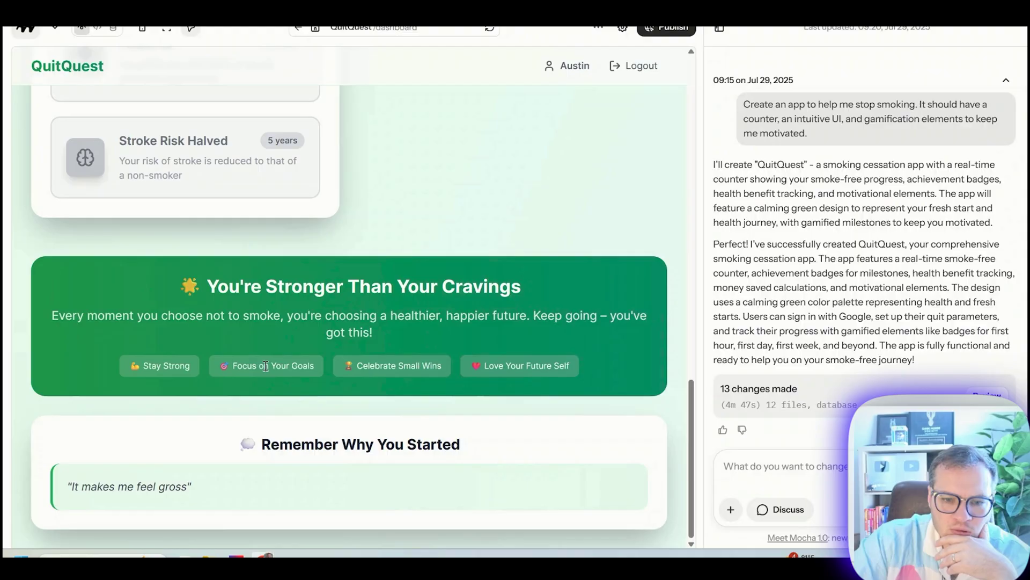
scroll(185, 484, up, 15)
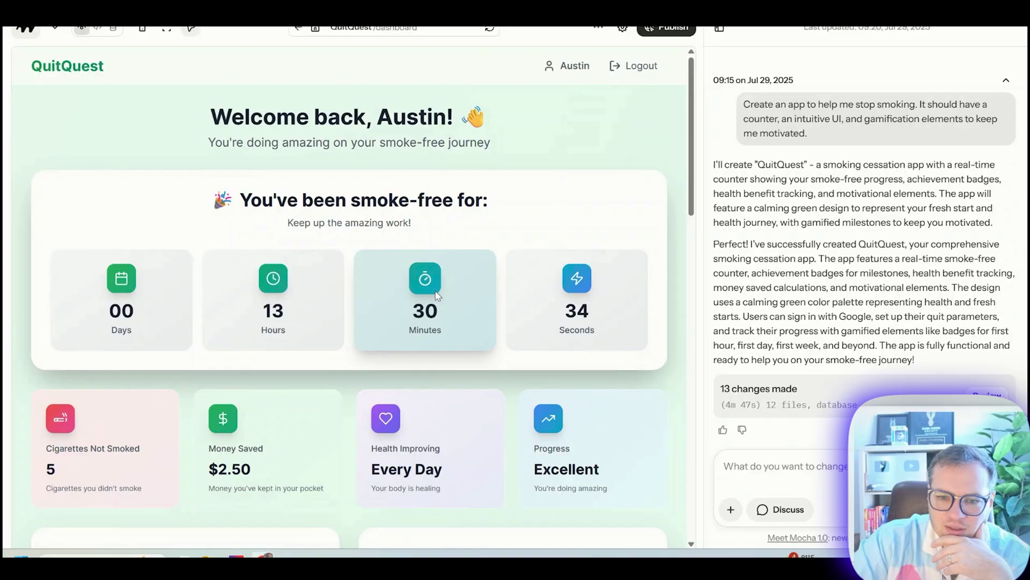
scroll(426, 285, down, 3)
scroll(425, 285, up, 3)
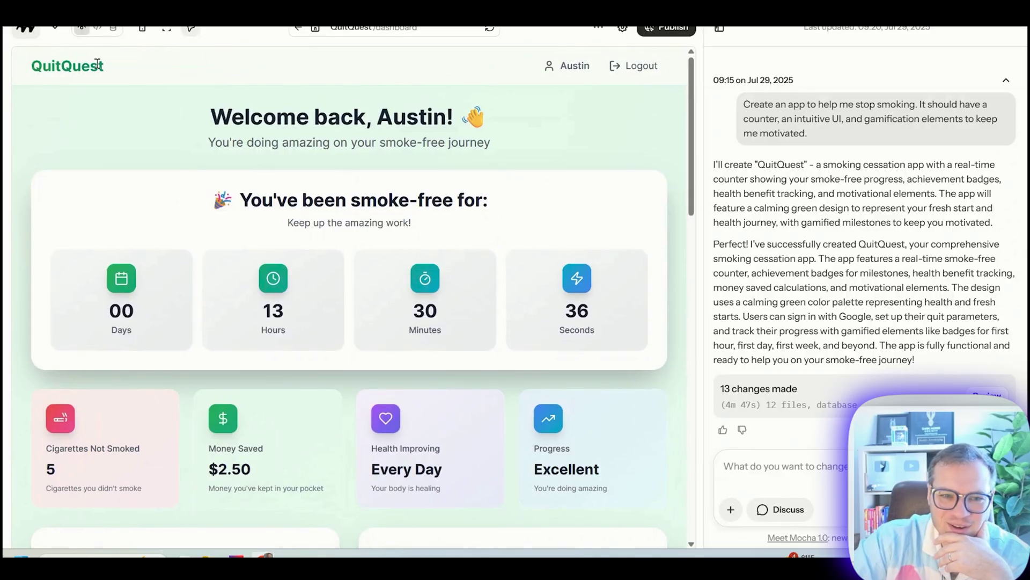
scroll(660, 256, down, 5)
scroll(660, 256, down, 1)
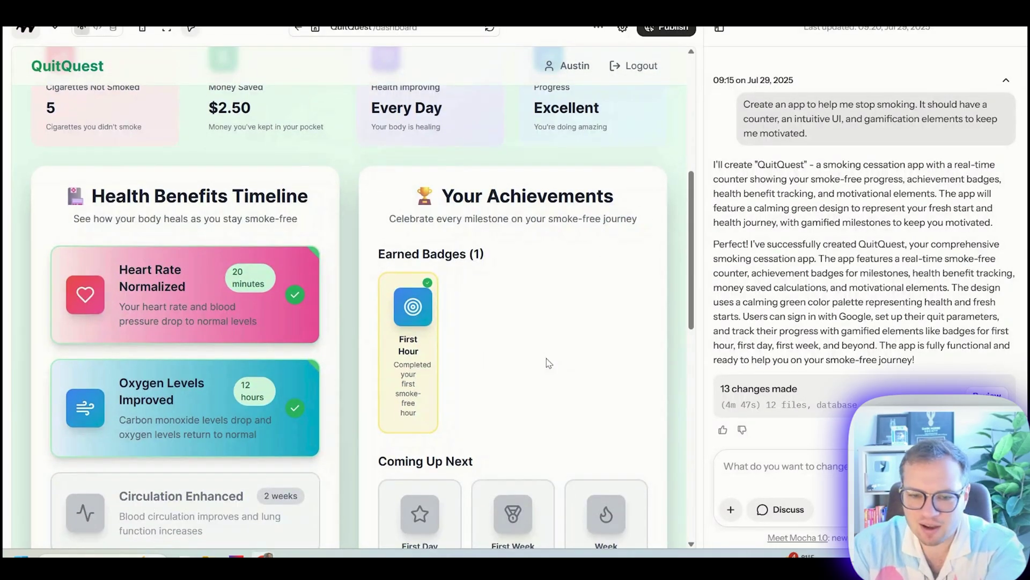
scroll(548, 363, down, 5)
scroll(542, 372, up, 4)
Request a $1.99/month subscription with justifiable premium features alongside a free-forever option
text(Can )
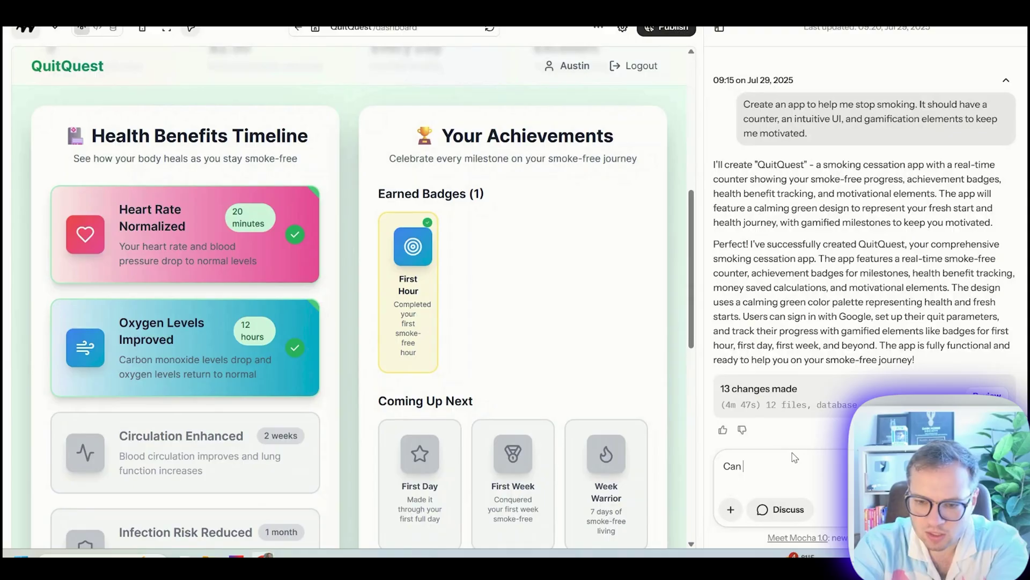
text(you add a subscription c)
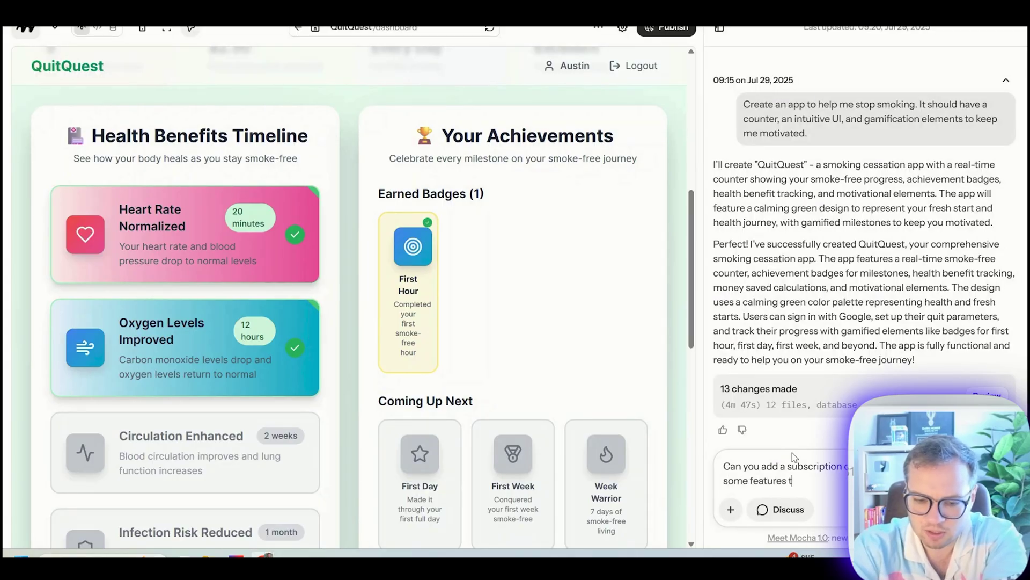
text(would be)
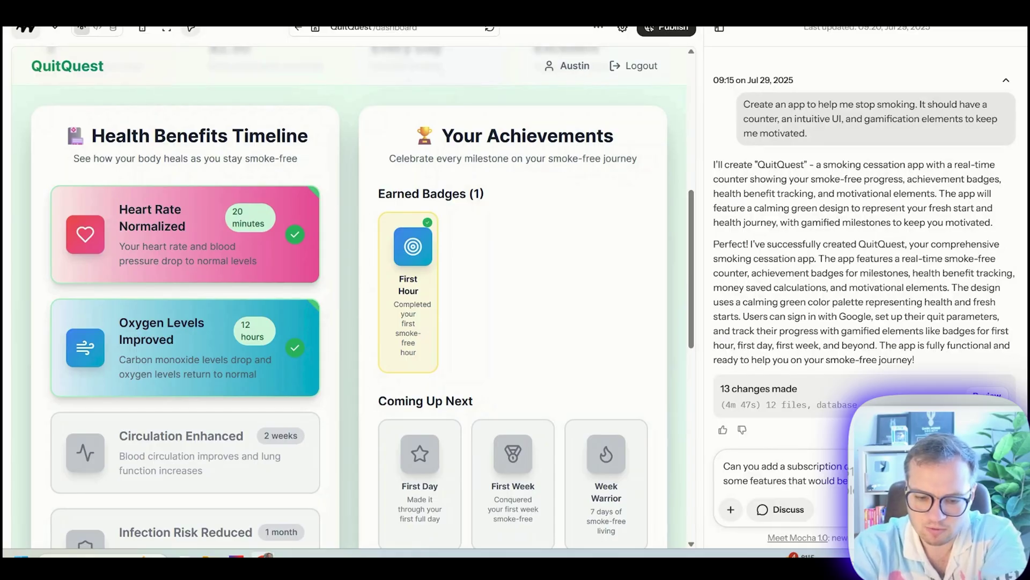
text(option though.)
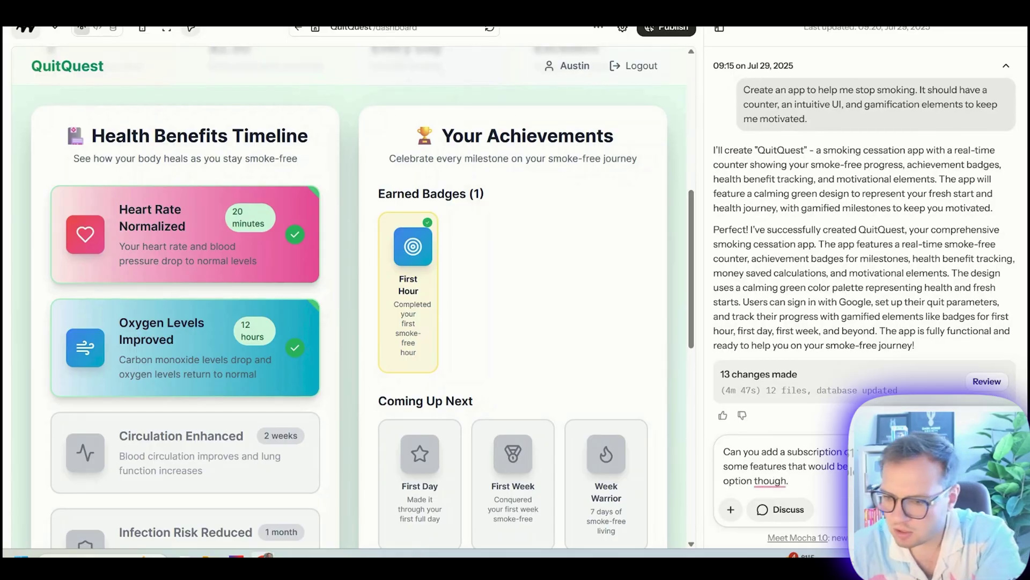
key(Return)
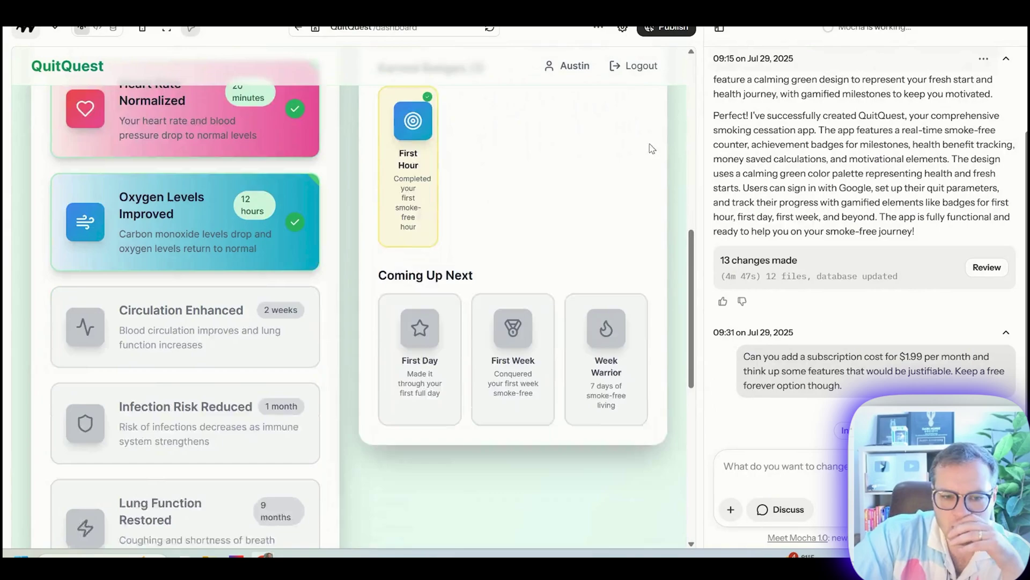
Scroll the QuitQuest dashboard preview to find the Premium upgrade cards
scroll(456, 291, up, 10)
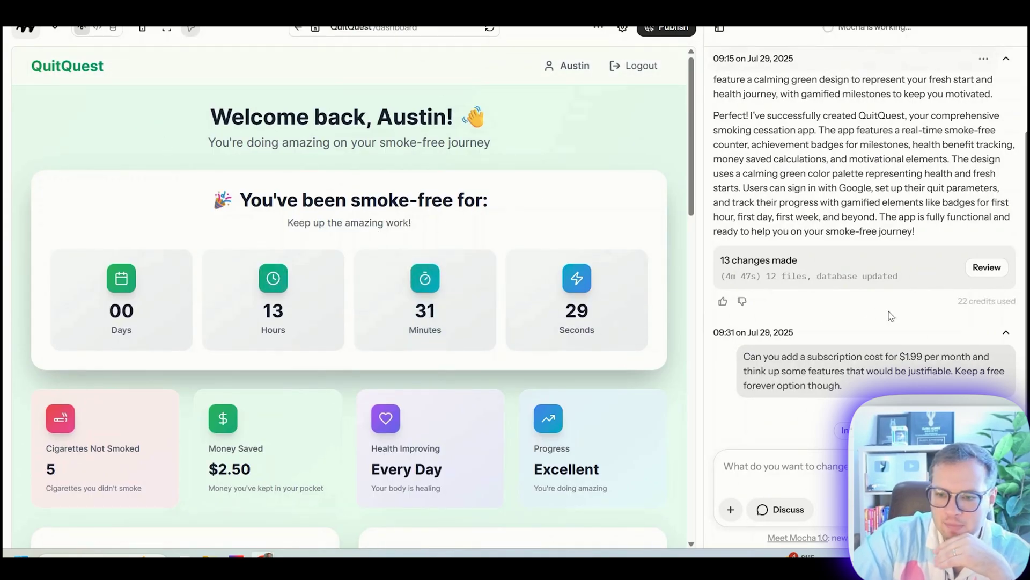
scroll(553, 333, down, 10)
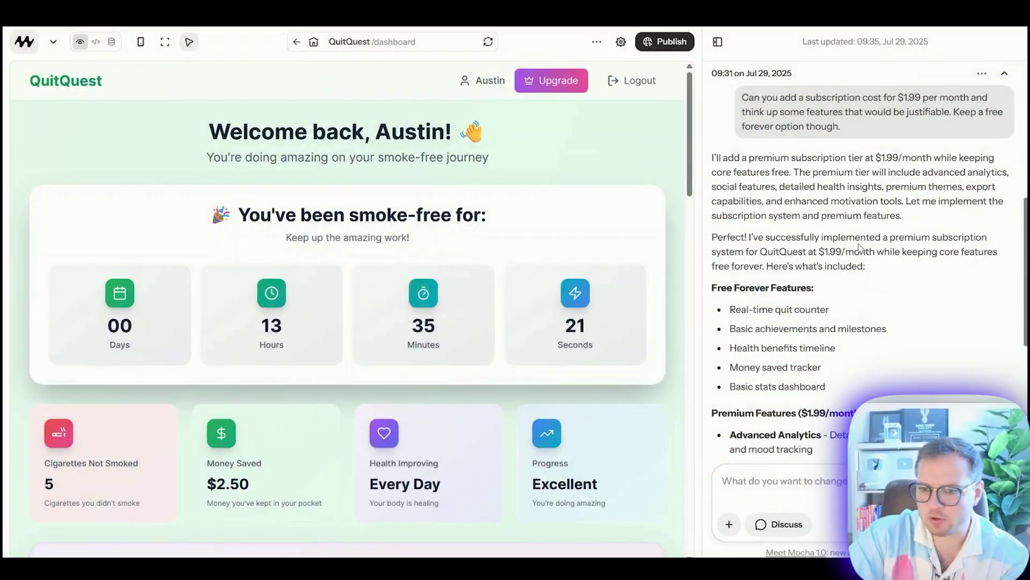
scroll(894, 244, down, 2)
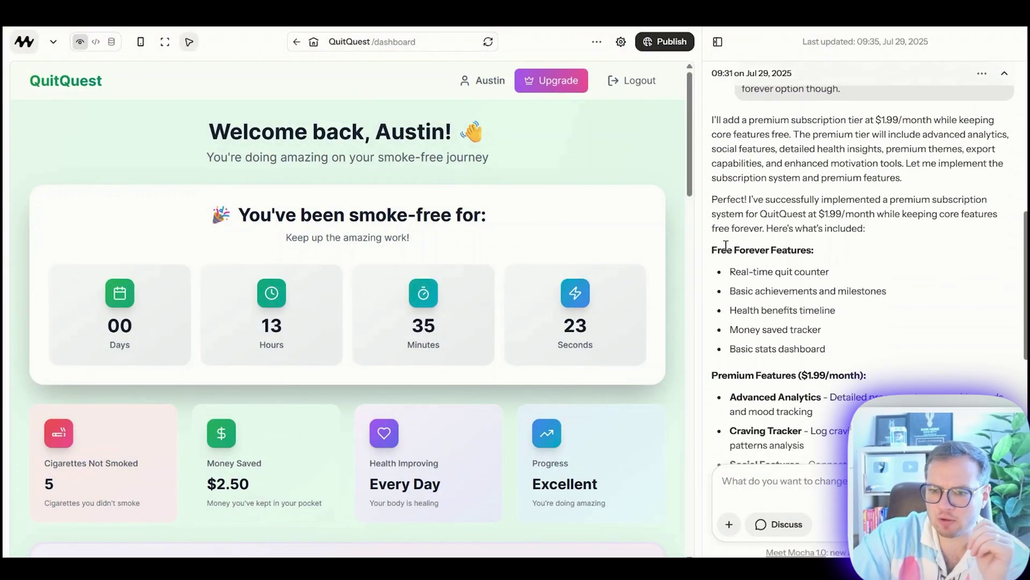
scroll(880, 271, down, 2)
scroll(881, 271, down, 2)
scroll(895, 261, down, 5)
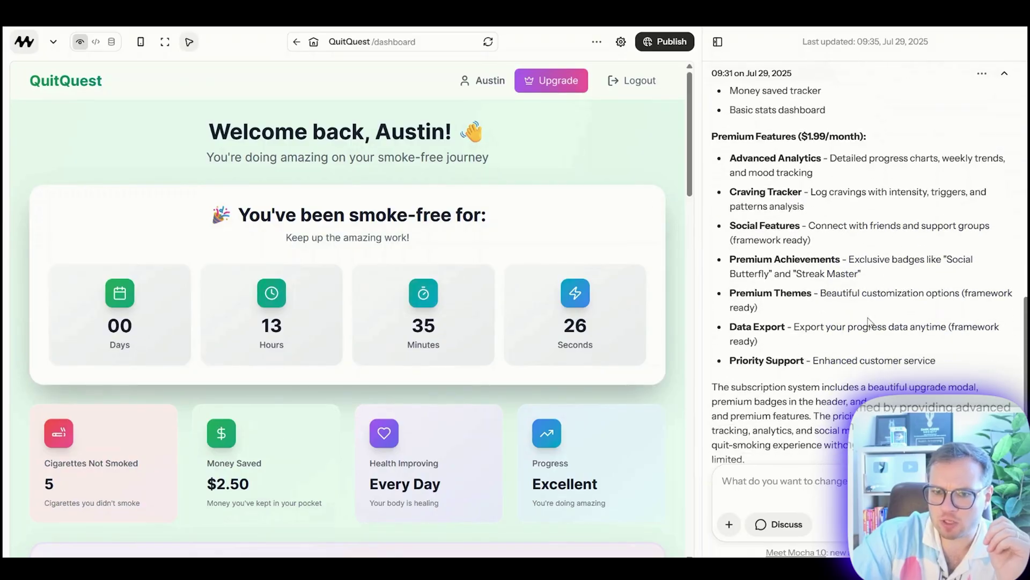
scroll(539, 215, down, 10)
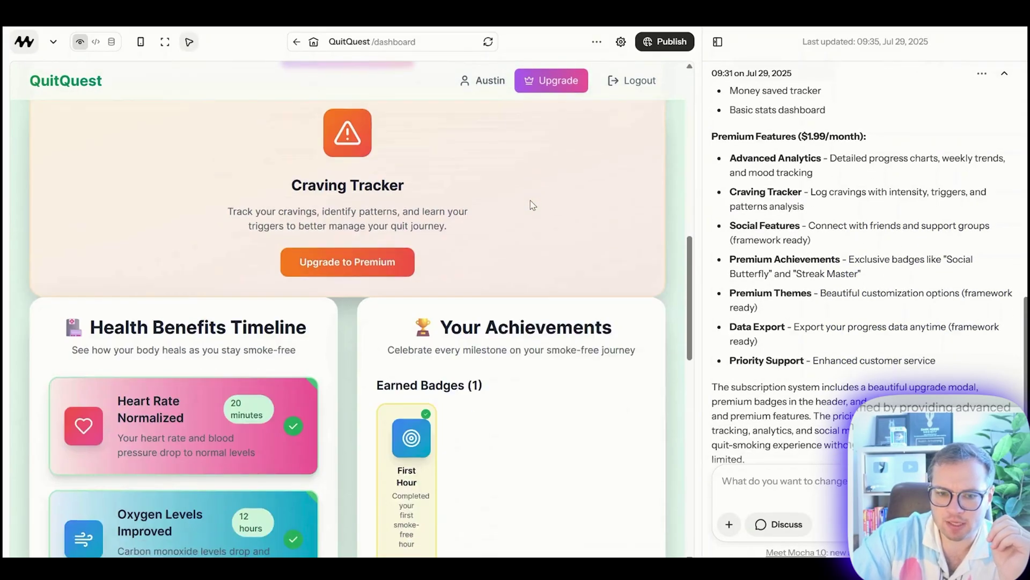
scroll(534, 198, up, 5)
scroll(384, 349, down, 2)
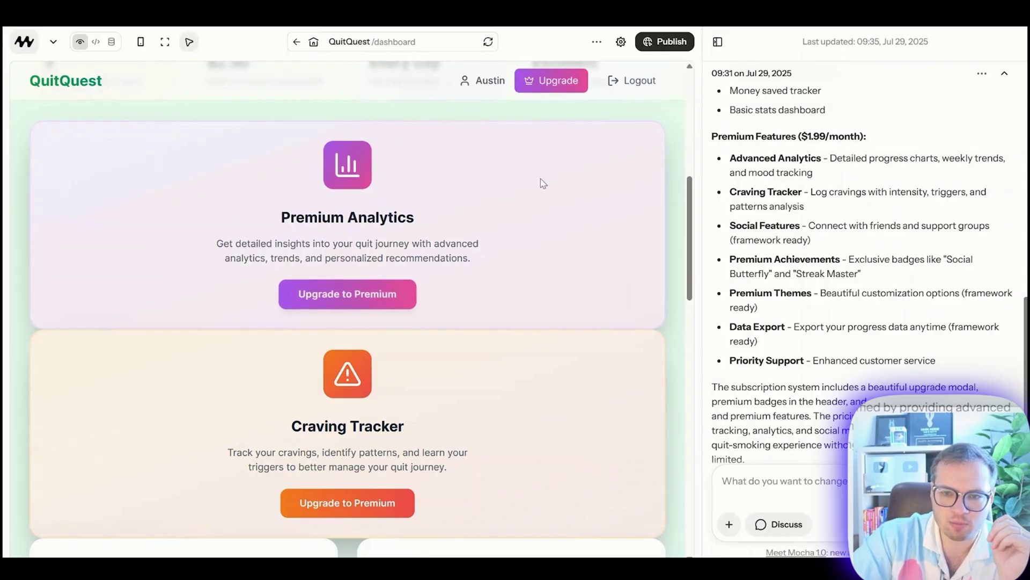
scroll(376, 300, up, 4)
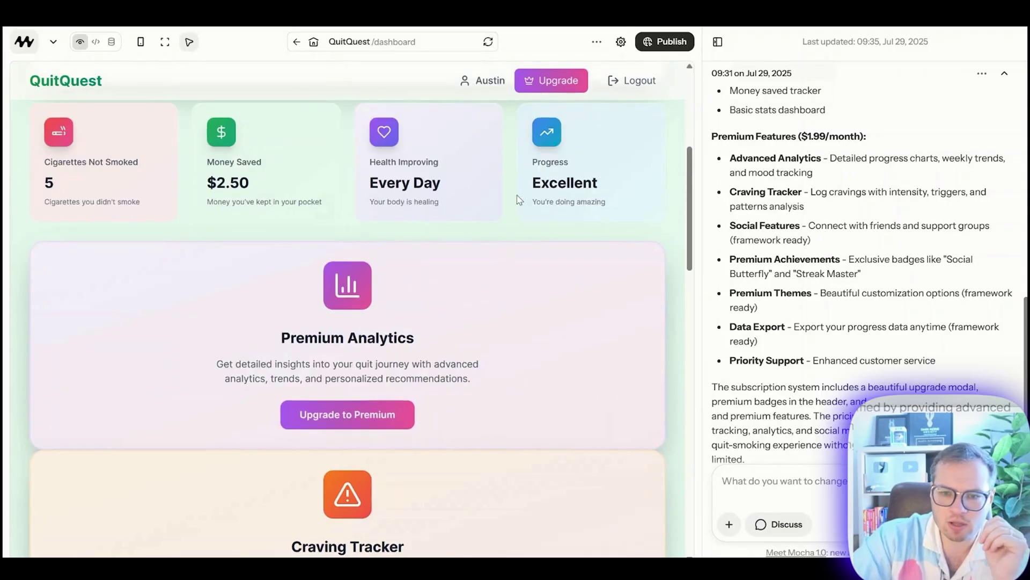
Review the Free vs $1.99/month Premium comparison and upgrade the test account to Premium
click(544, 82)
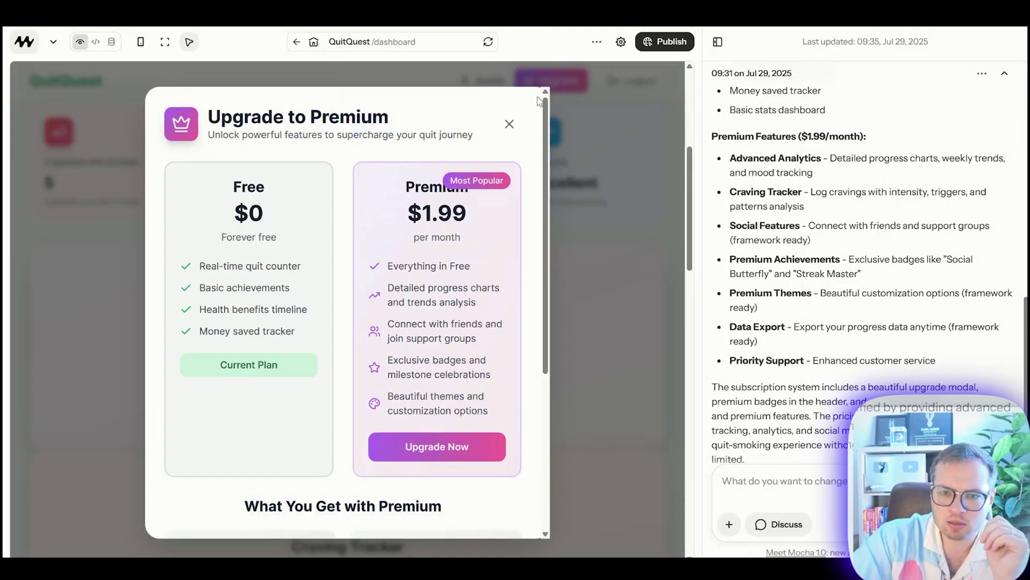
scroll(323, 258, down, 2)
scroll(333, 236, up, 2)
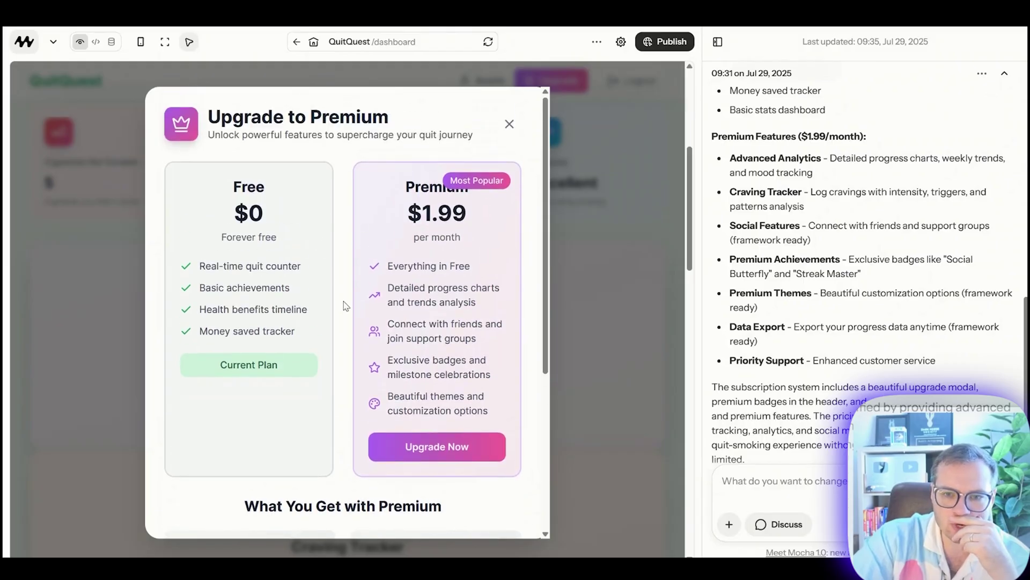
scroll(460, 200, up, 3)
scroll(345, 263, down, 2)
scroll(342, 242, up, 2)
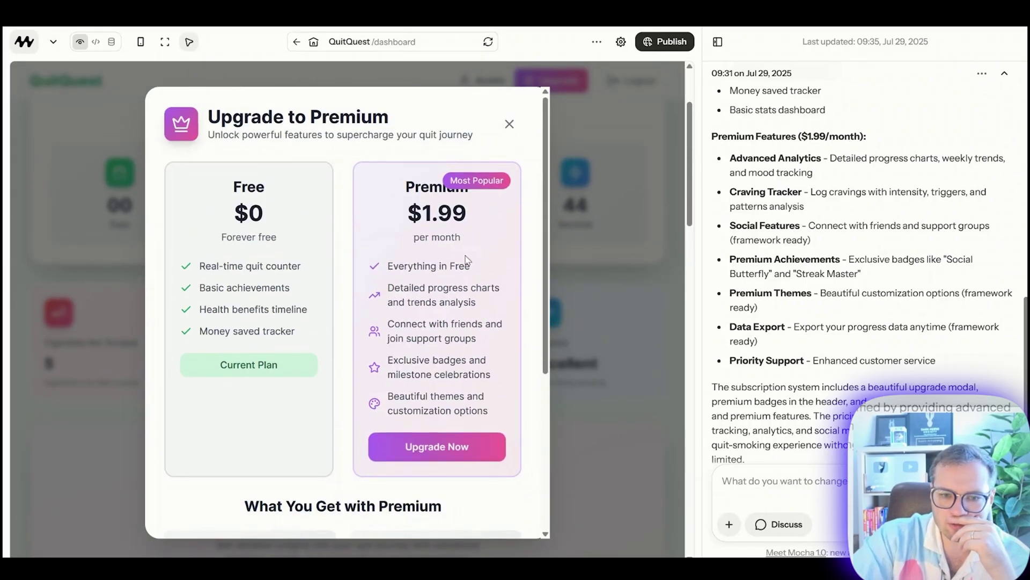
scroll(389, 302, down, 3)
scroll(376, 349, down, 1)
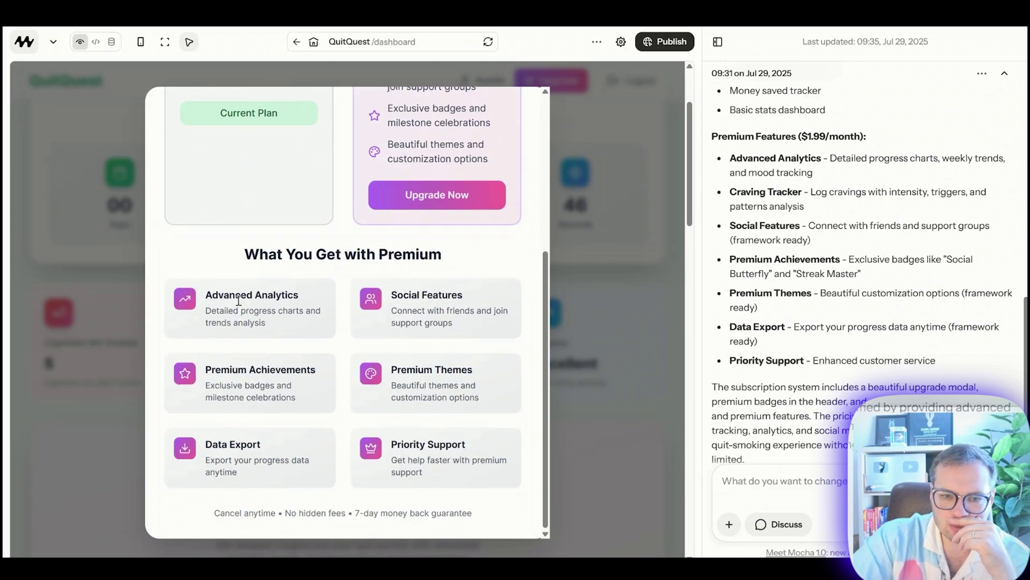
scroll(327, 377, up, 5)
click(443, 449)
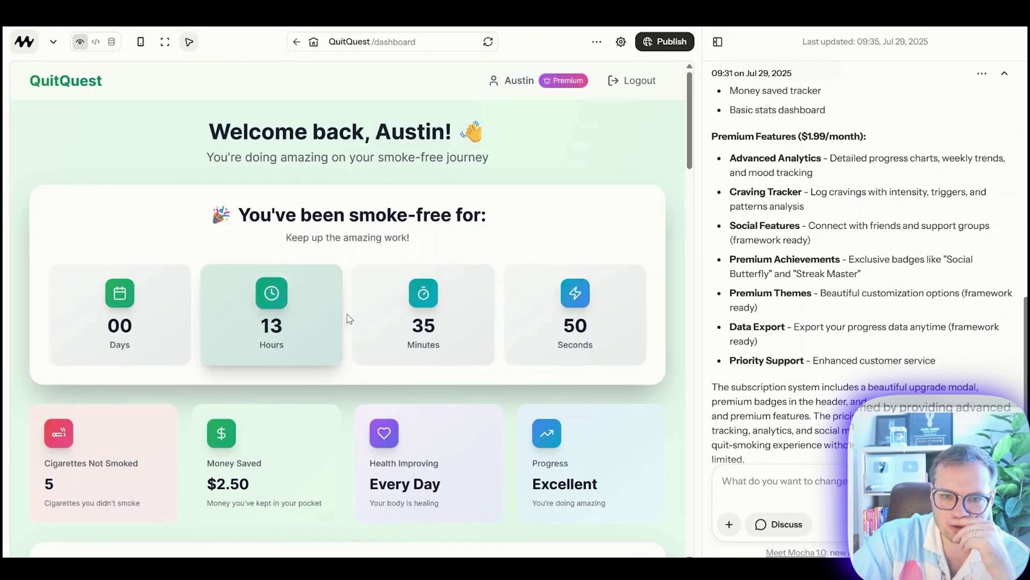
Open the craving log form and set the intensity slider to 10
scroll(556, 206, down, 7)
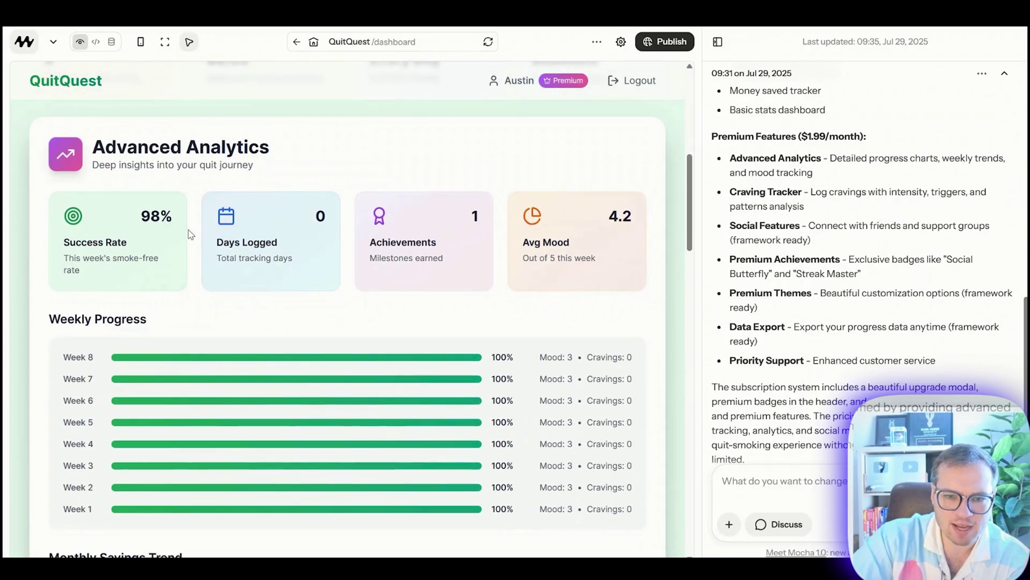
scroll(255, 258, down, 4)
scroll(256, 260, down, 2)
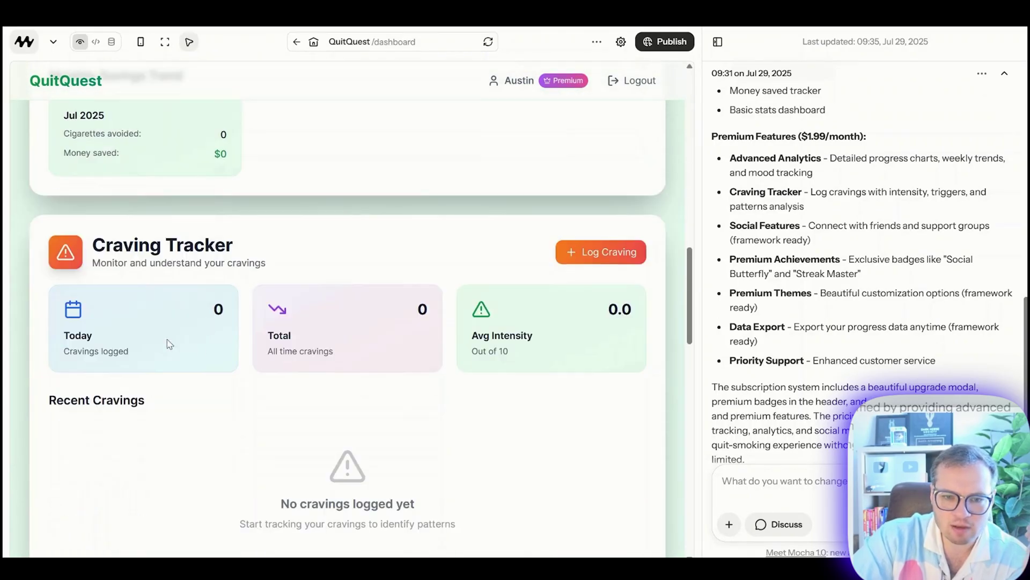
click(601, 251)
scroll(465, 337, down, 2)
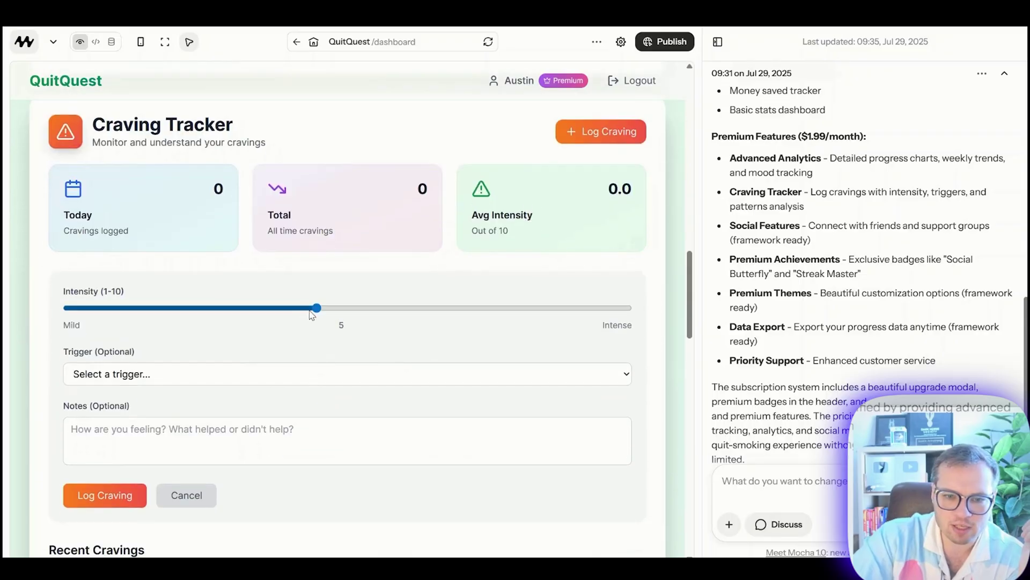
click(528, 307)
click(627, 307)
Choose Work break as the trigger and save the craving to Recent Cravings
click(212, 375)
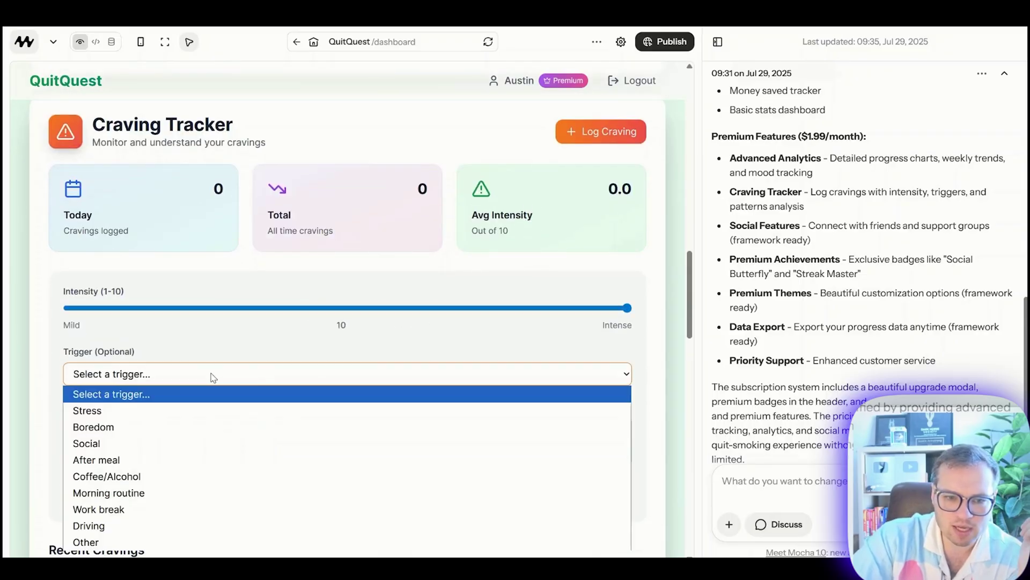
click(210, 384)
click(211, 374)
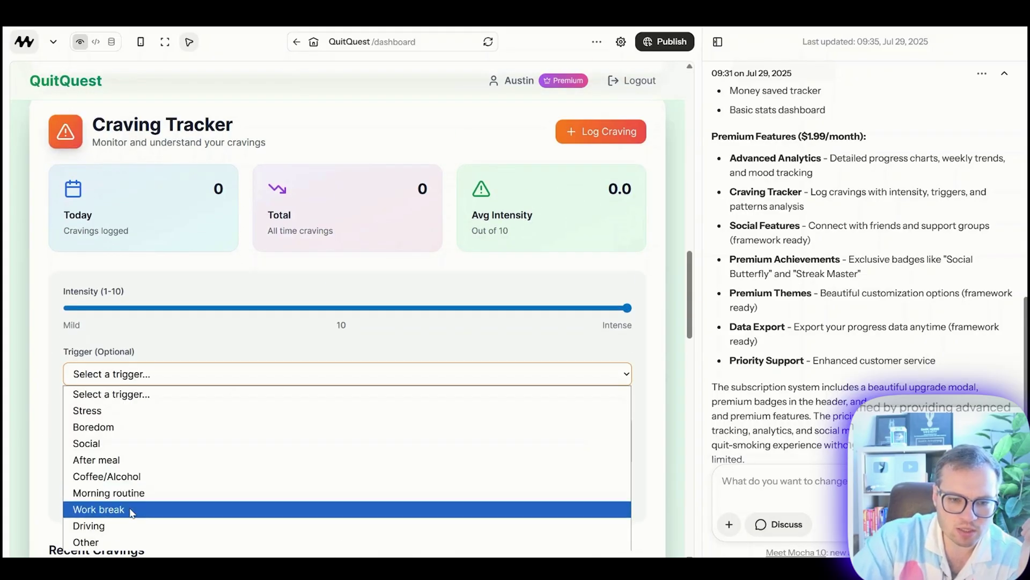
click(207, 509)
scroll(15, 401, down, 2)
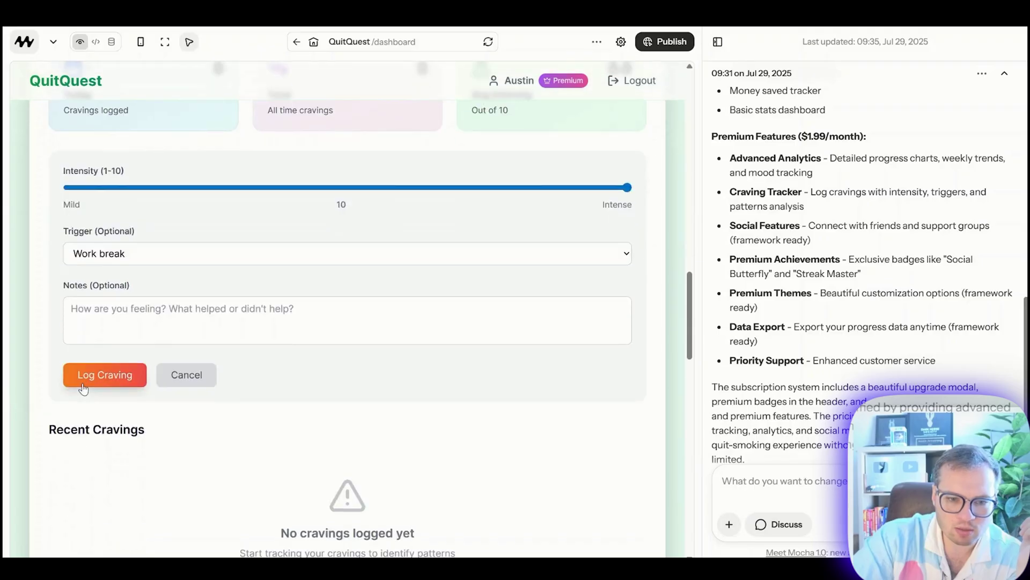
click(99, 374)
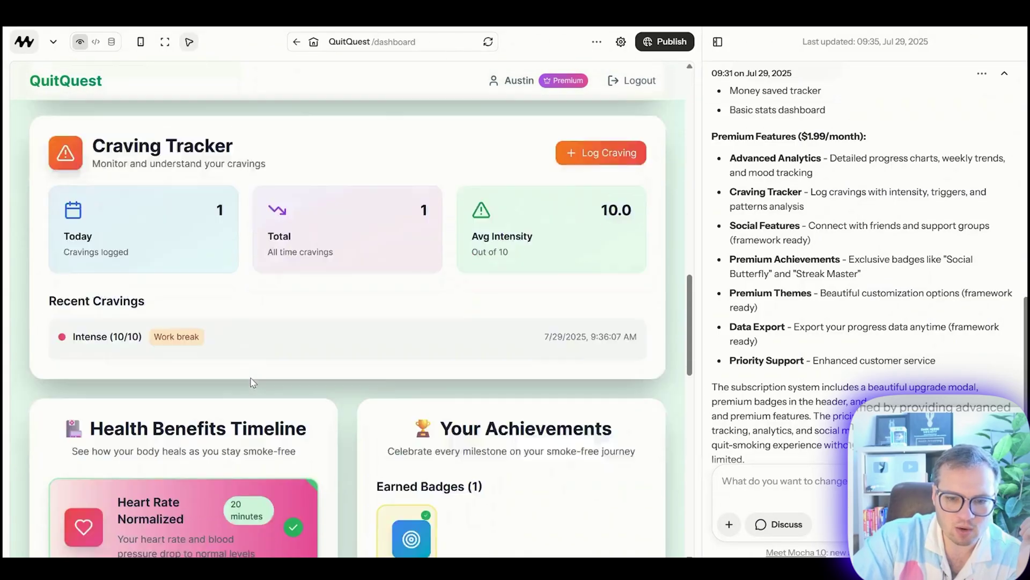
scroll(420, 359, down, 6)
scroll(420, 359, down, 7)
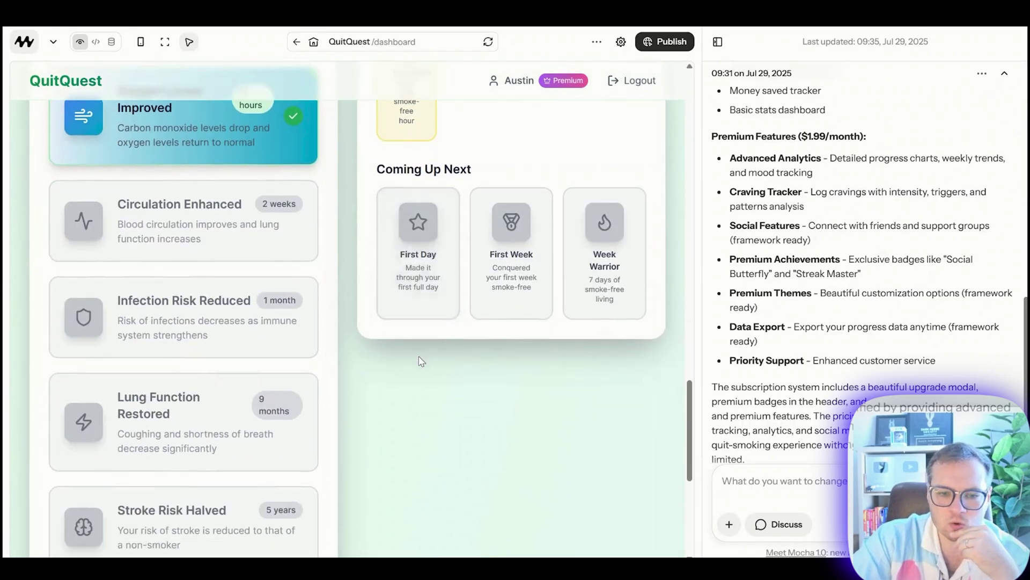
scroll(467, 342, up, 20)
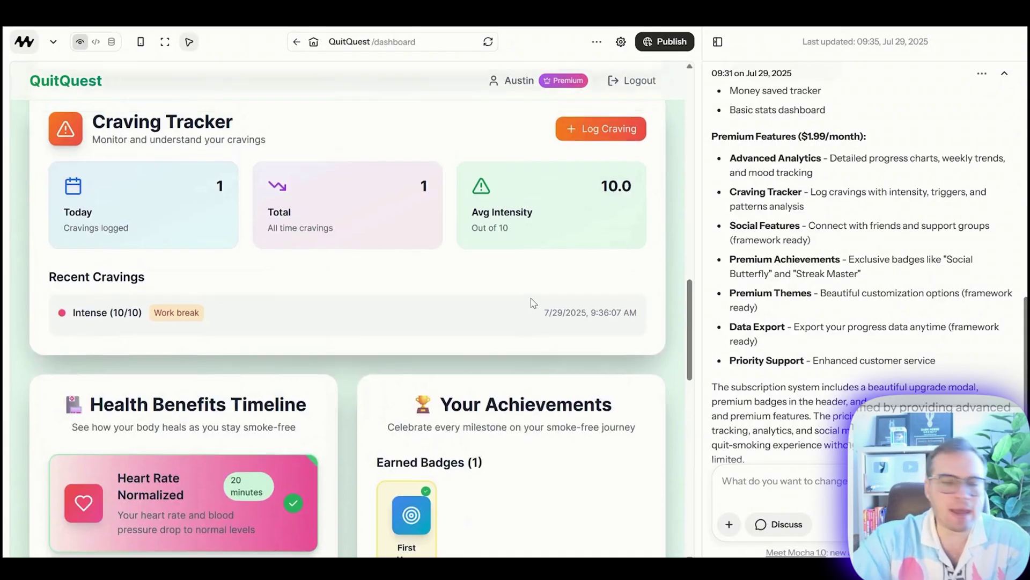
scroll(521, 293, up, 9)
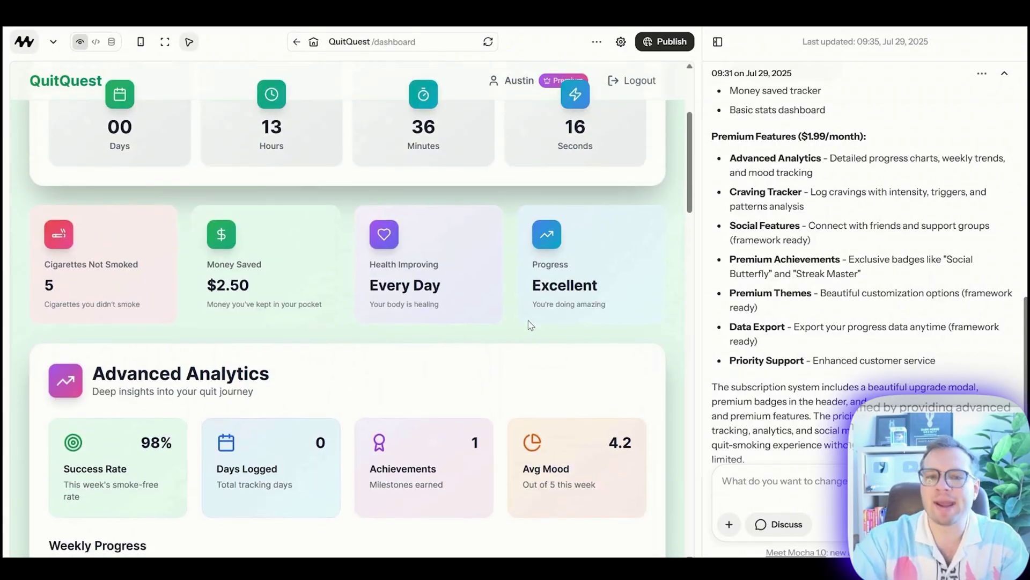
scroll(504, 196, up, 1)
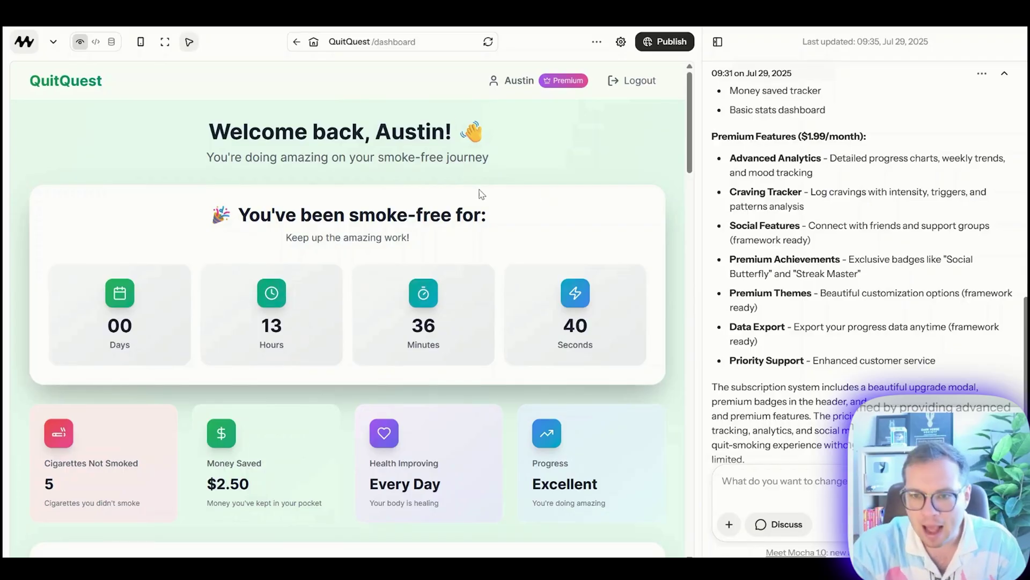
scroll(482, 194, down, 15)
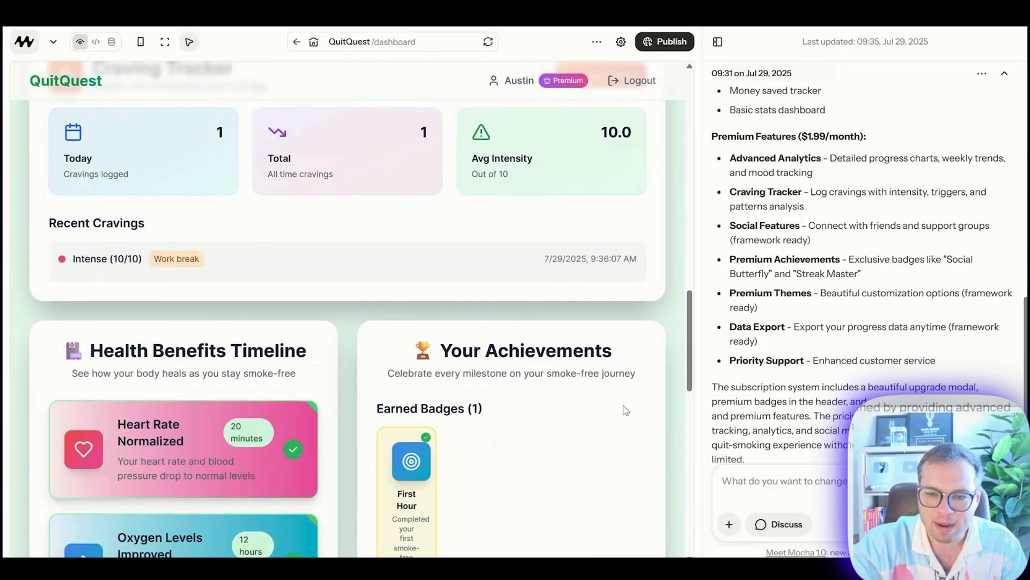
mouse_move(689, 344)
mouse_down()
mouse_move(708, 522)
mouse_move(706, 109)
mouse_up()
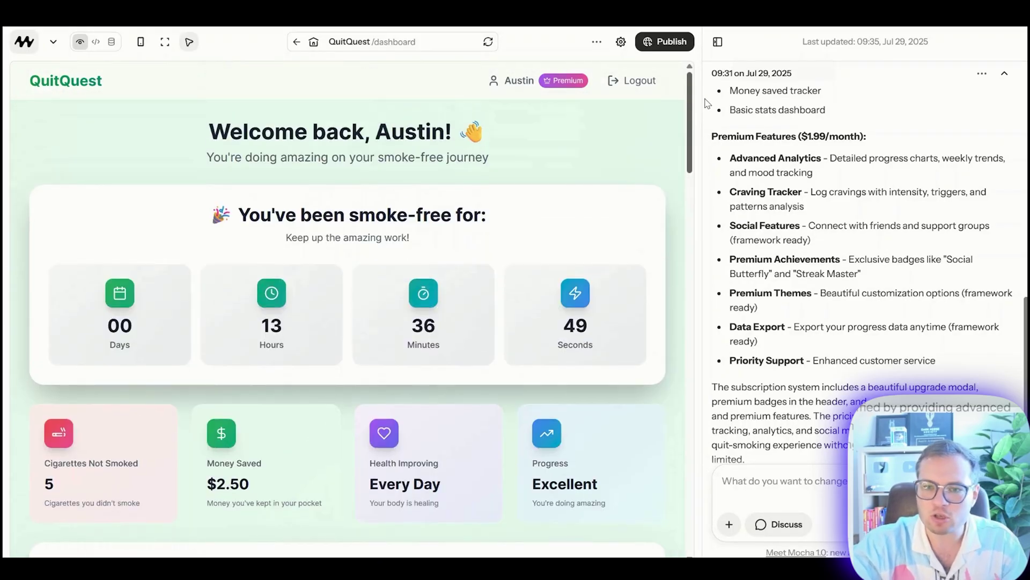
click(666, 43)
click(652, 172)
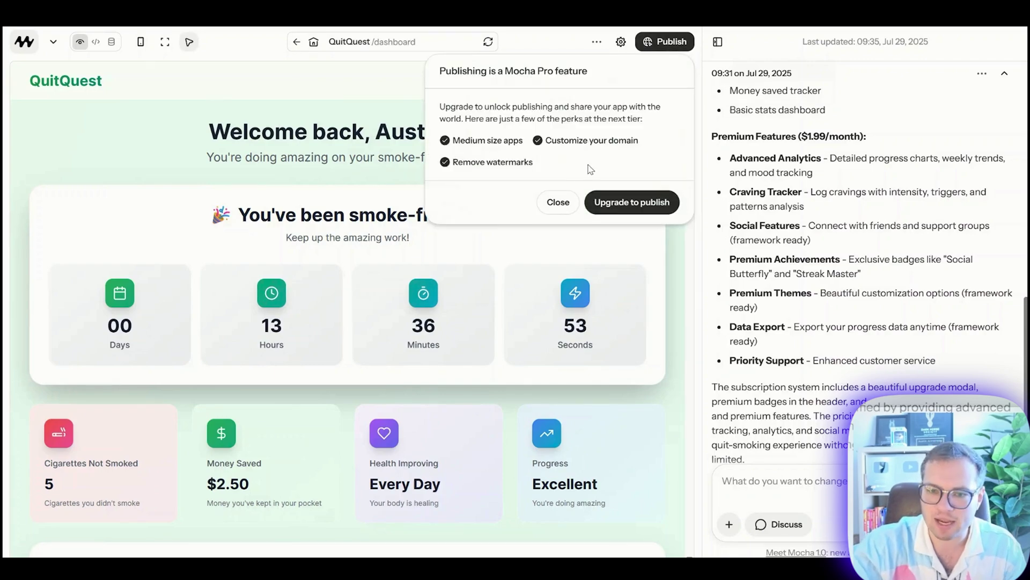
click(559, 203)
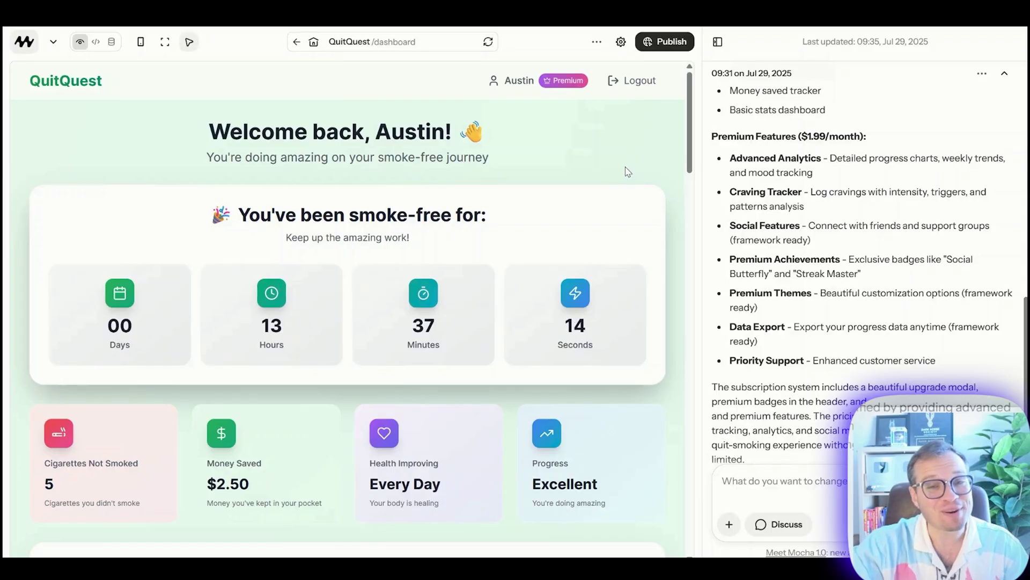
scroll(621, 188, down, 20)
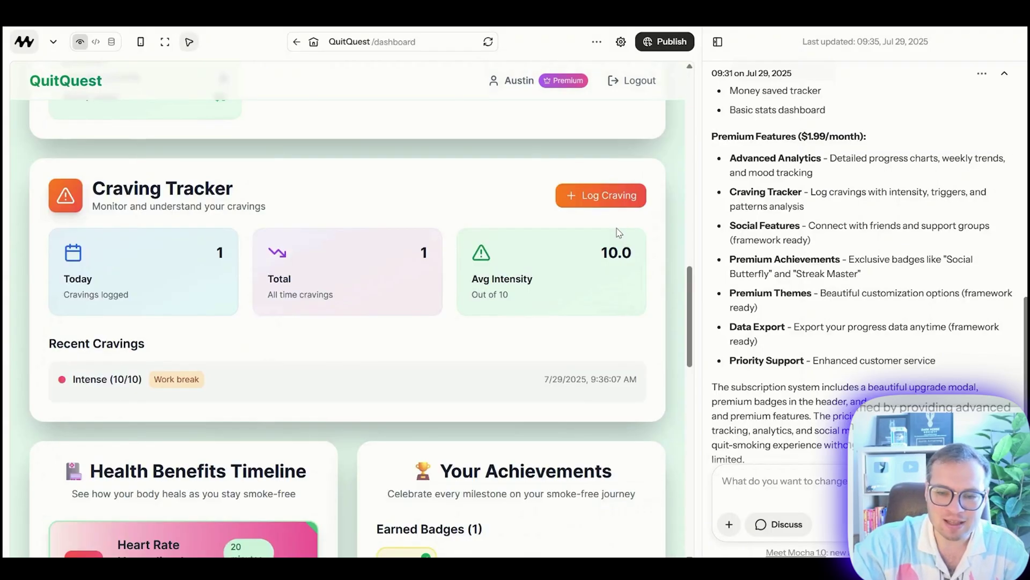
scroll(617, 232, up, 10)
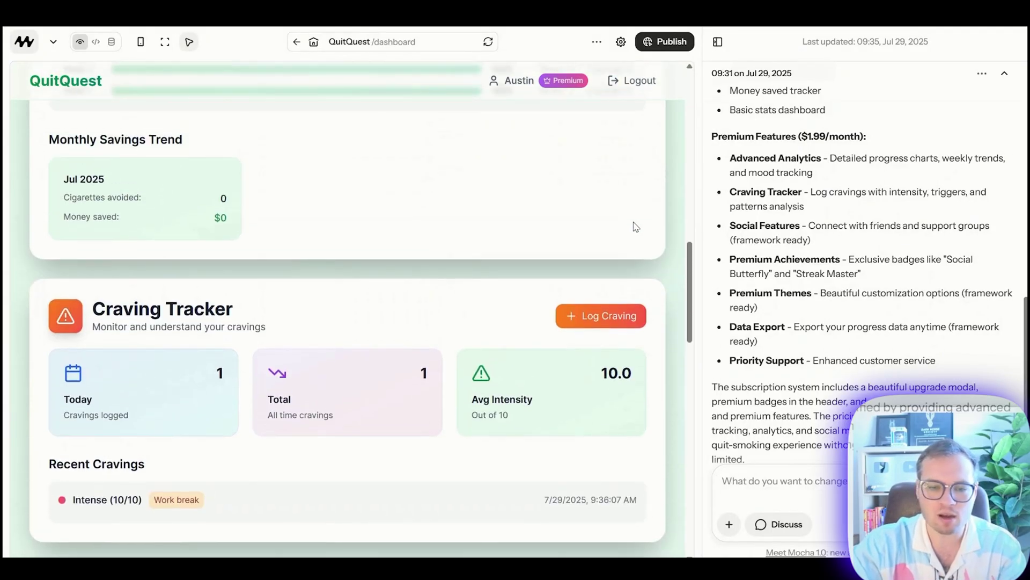
scroll(626, 219, up, 10)
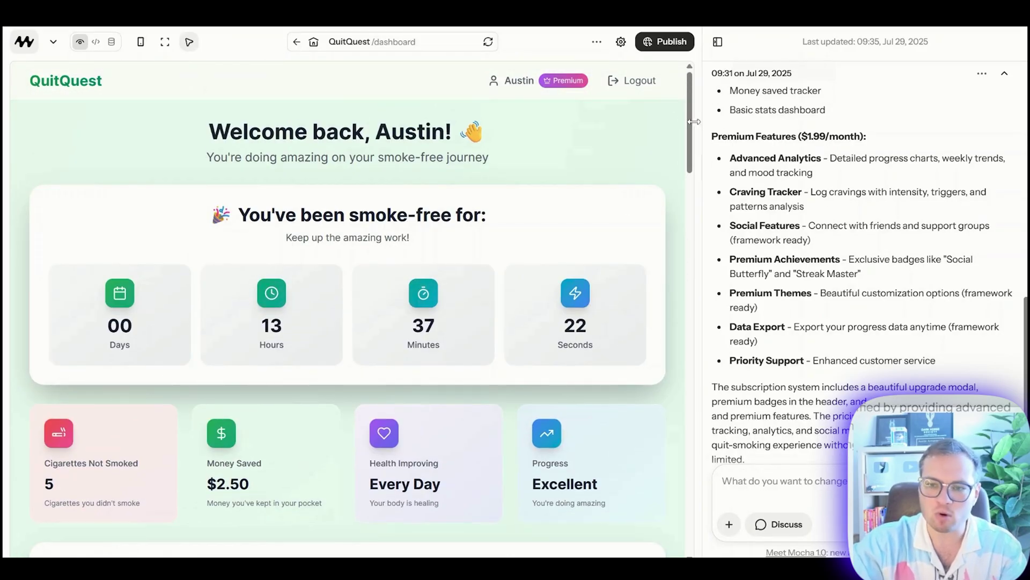
Switch the preview to mobile phone width and scroll through the single-column layout
scroll(682, 122, down, 2)
scroll(681, 121, up, 2)
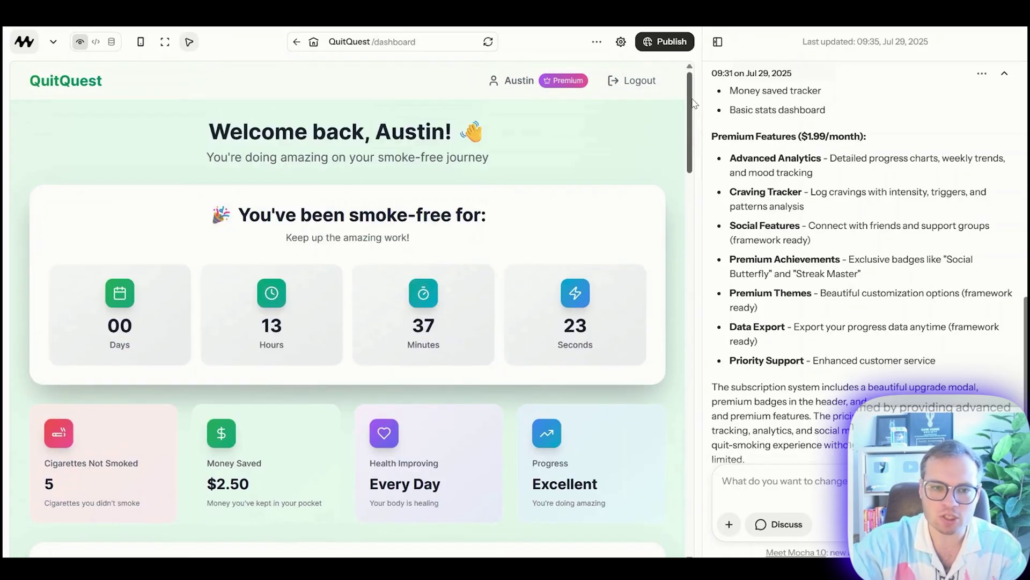
click(141, 43)
scroll(502, 236, down, 10)
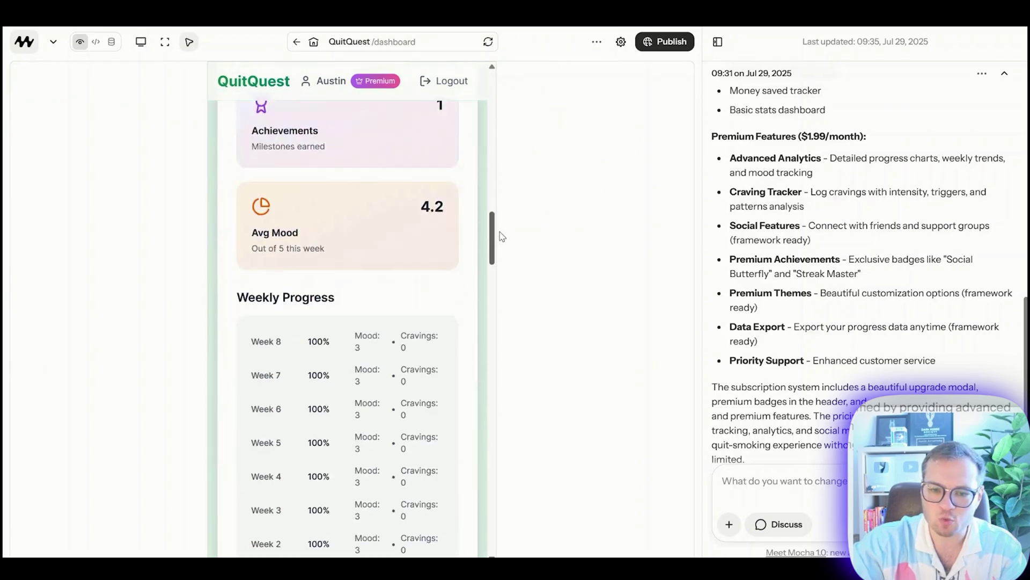
drag(502, 236, 522, 40)
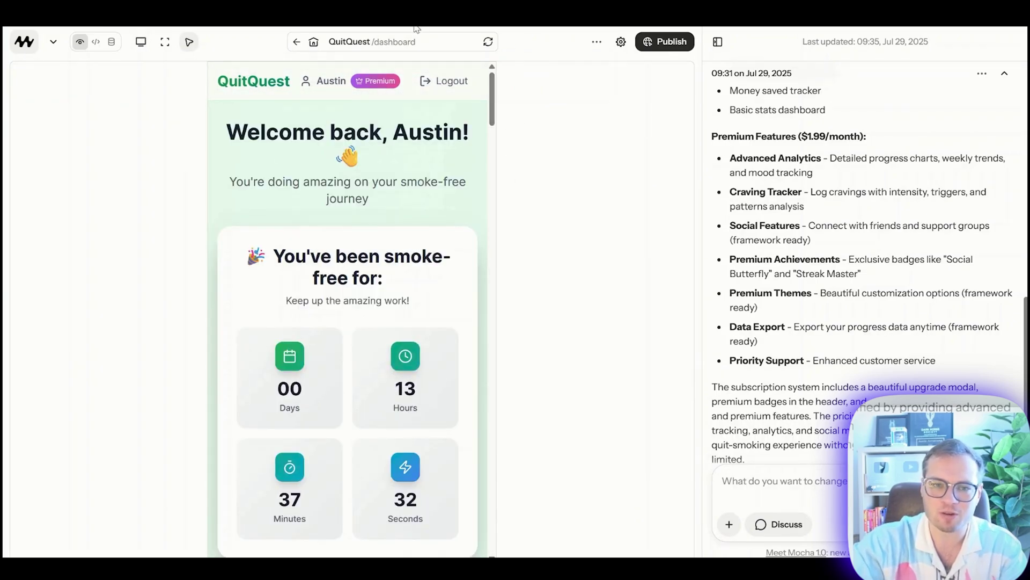